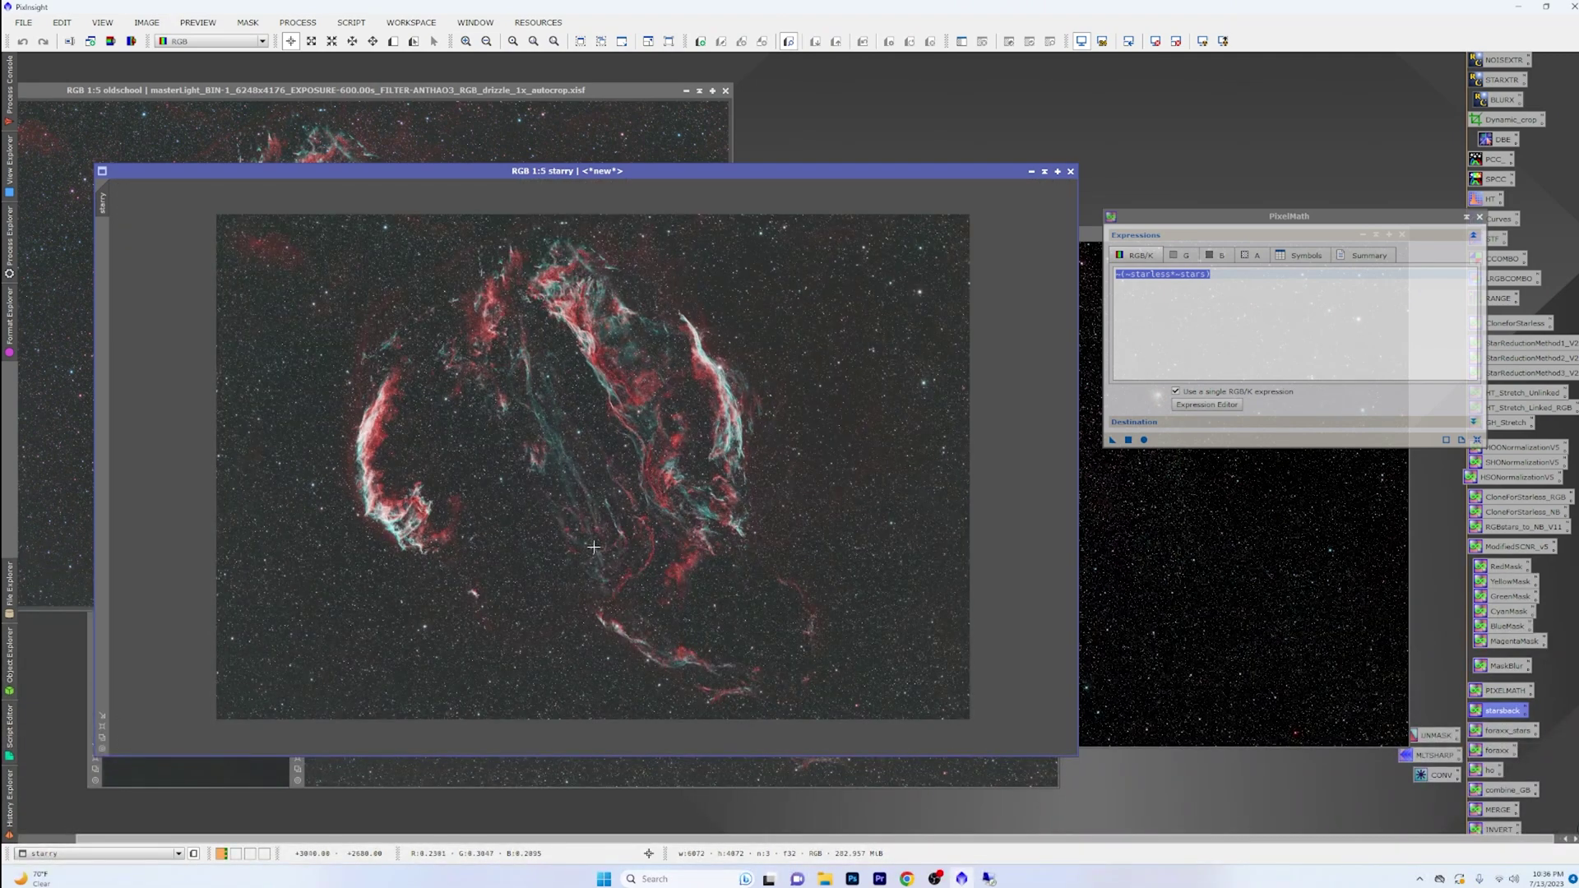
scroll(597, 538, "up", 3)
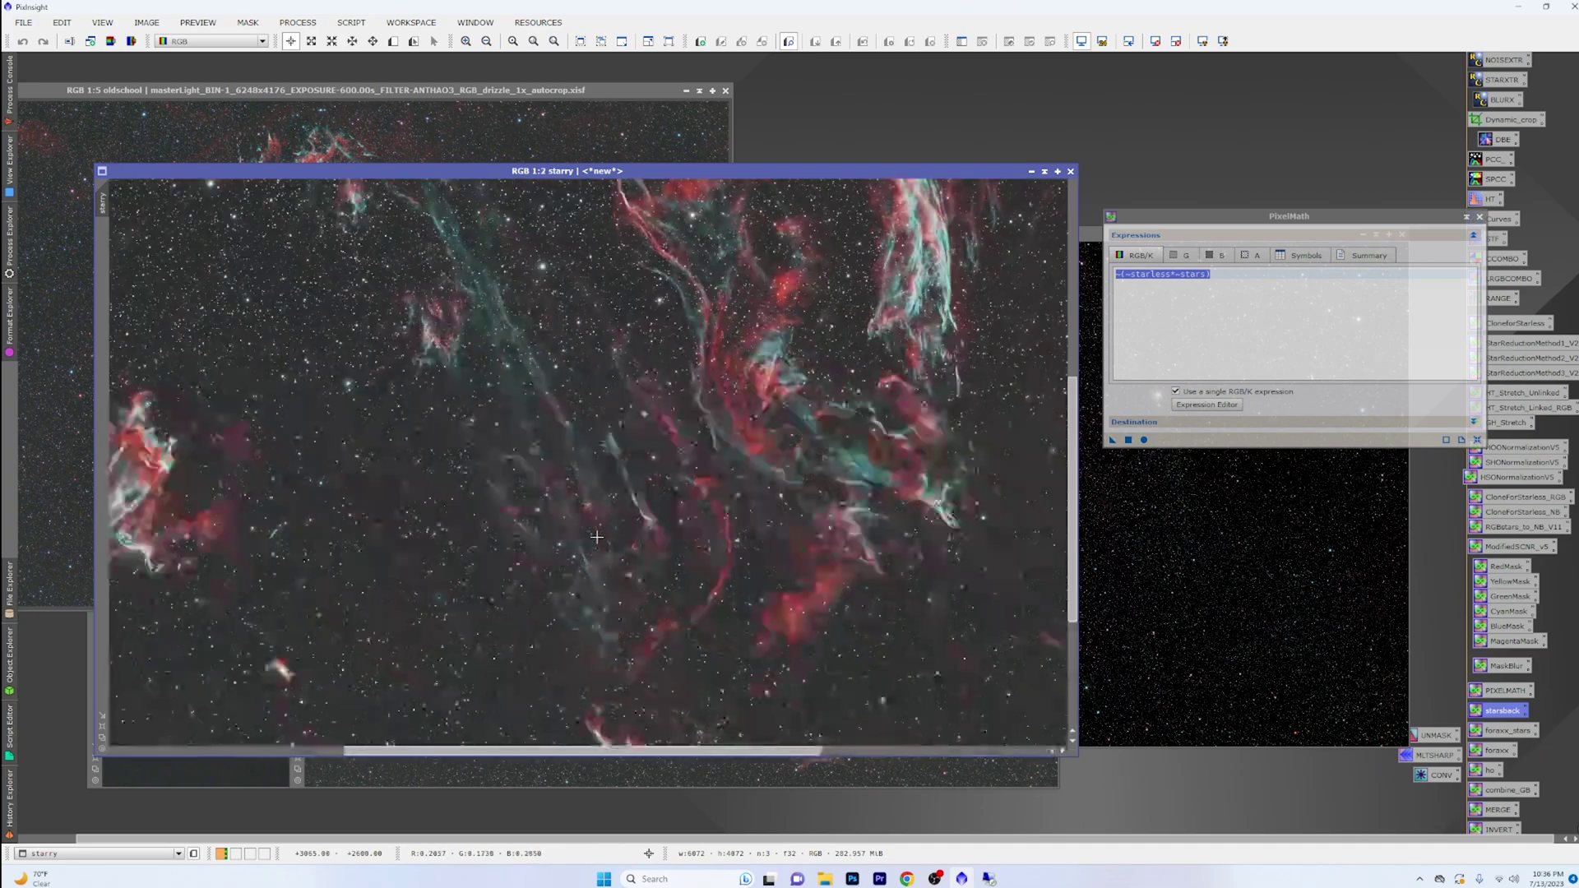
scroll(596, 538, "up", 2)
scroll(596, 538, "down", 2)
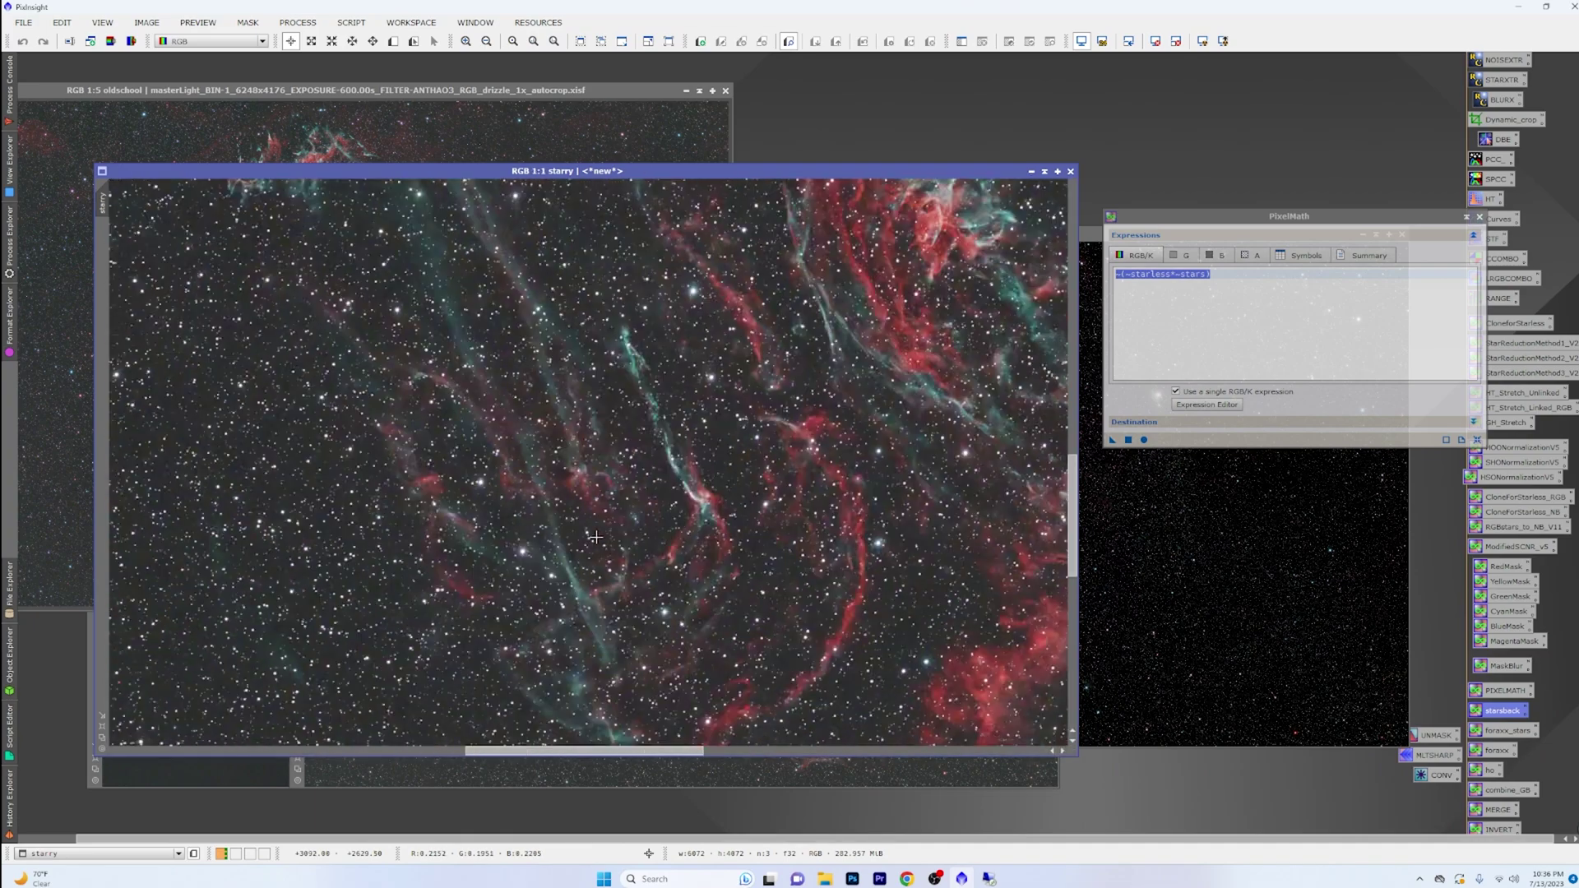
scroll(597, 537, "down", 2)
scroll(596, 537, "down", 1)
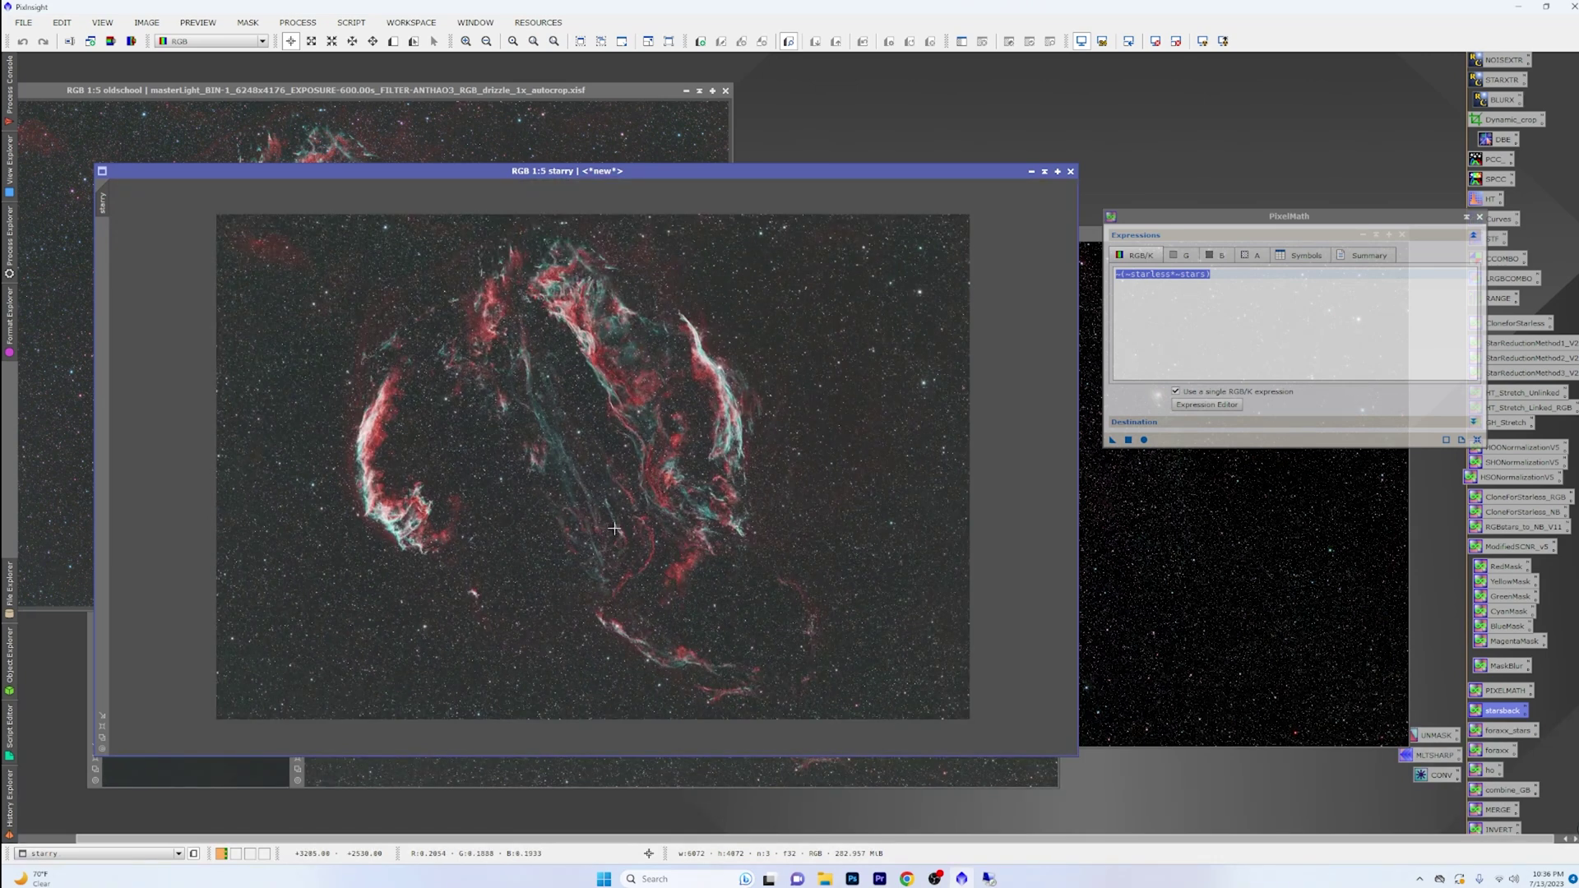
scroll(619, 518, "up", 1)
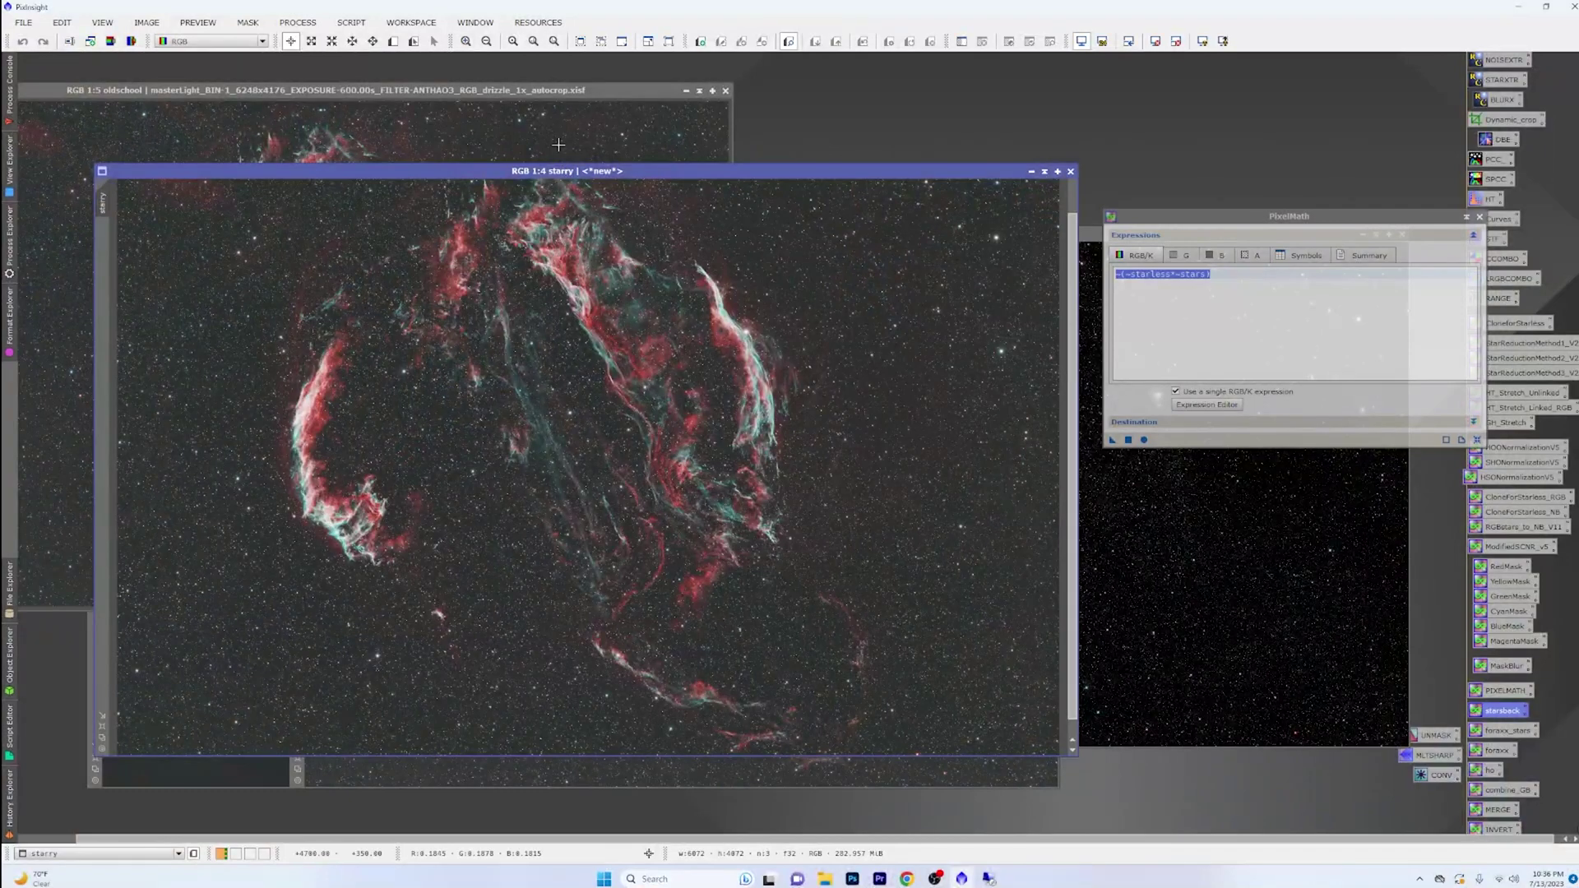
scroll(822, 441, "up", 3)
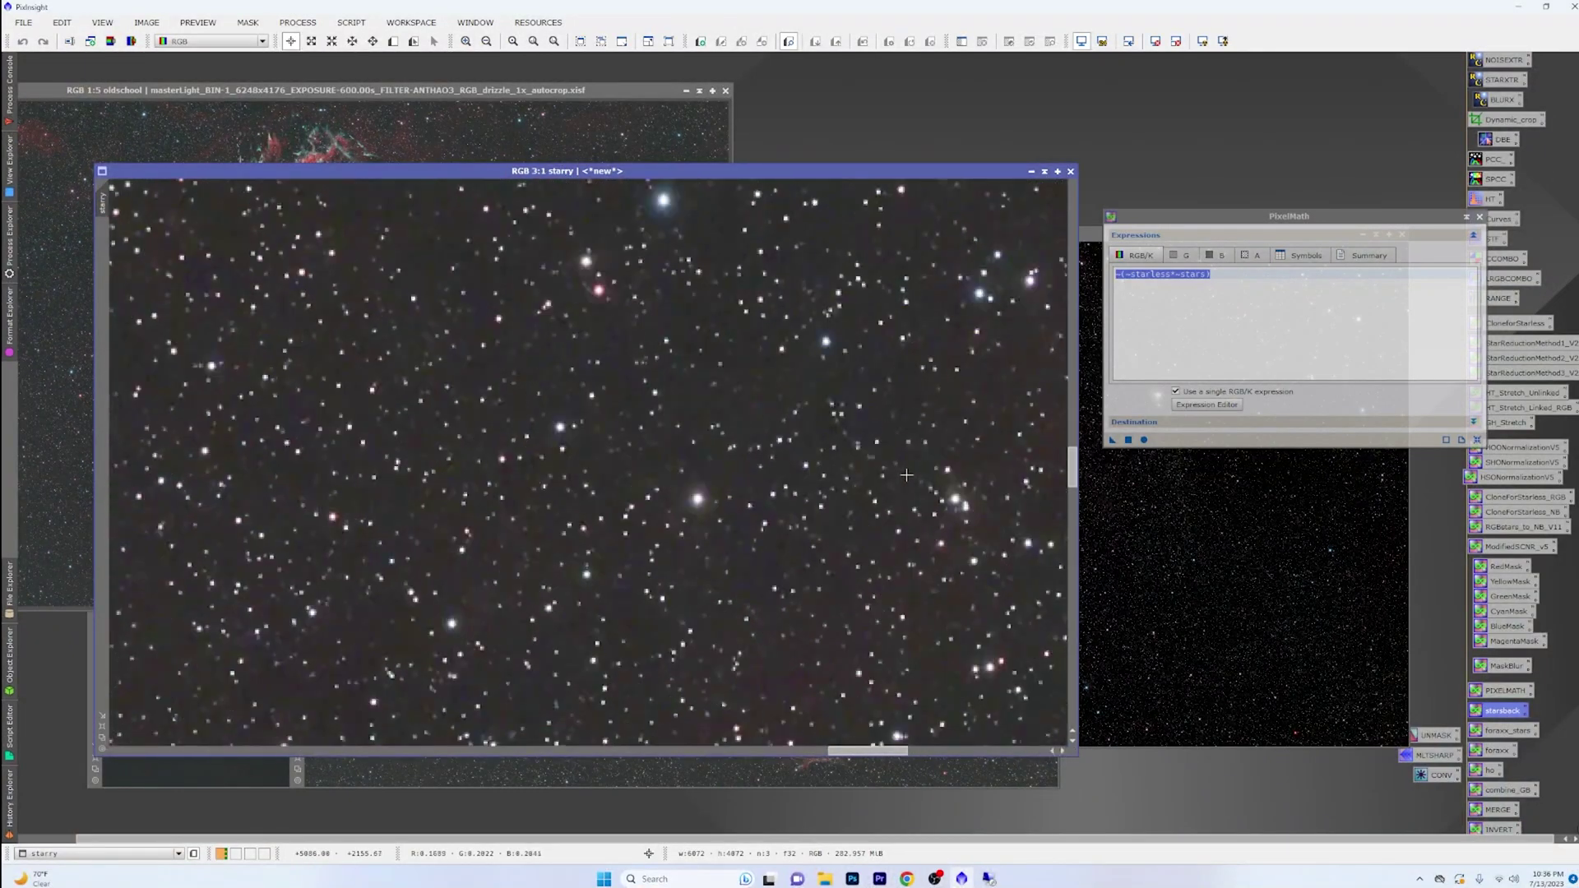
scroll(907, 475, "down", 2)
scroll(906, 475, "down", 2)
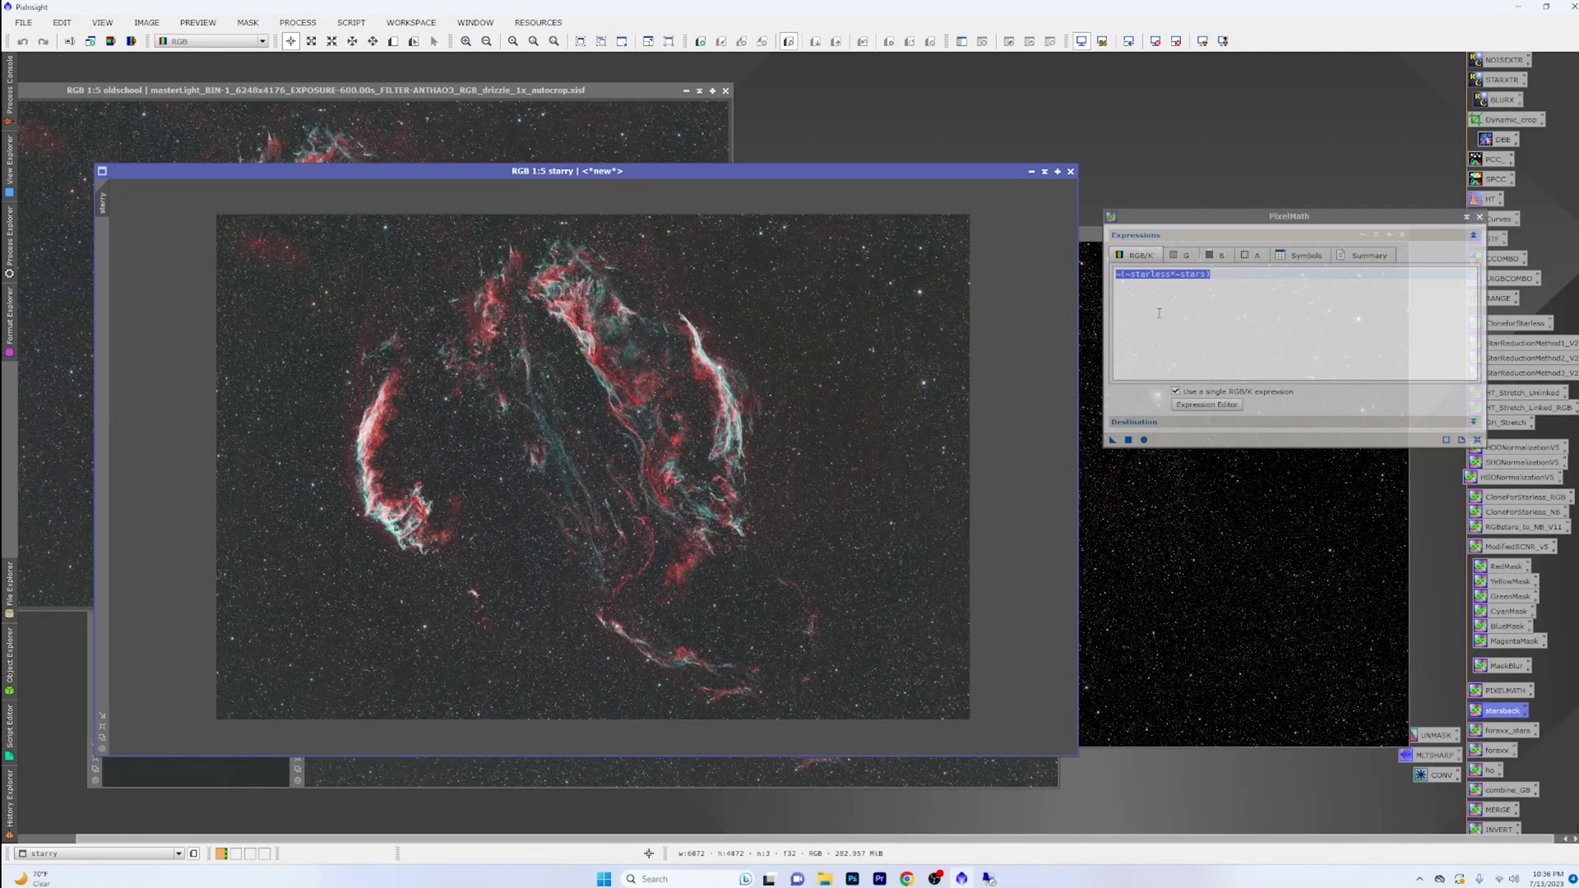
Step: Move the PixelMath panel up and left so the PHD2 guiding session shows
left_click_drag(1191, 216, 1104, 127)
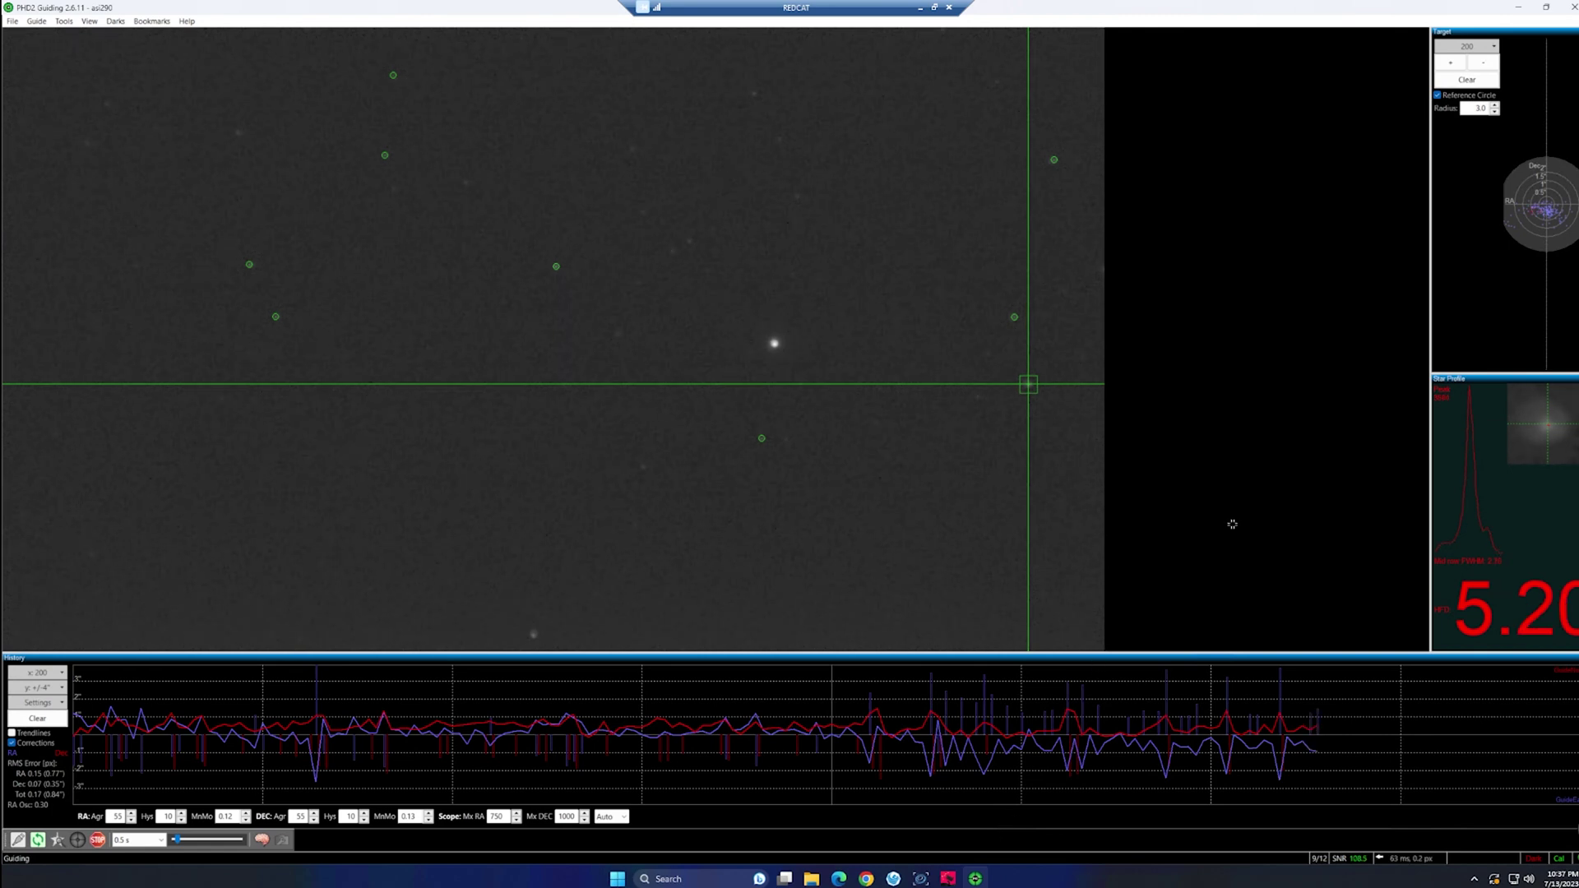
Step: Minimize PHD2 and open N.I.N.A.'s Sequencer showing the veilseq sequence
left_click(1520, 8)
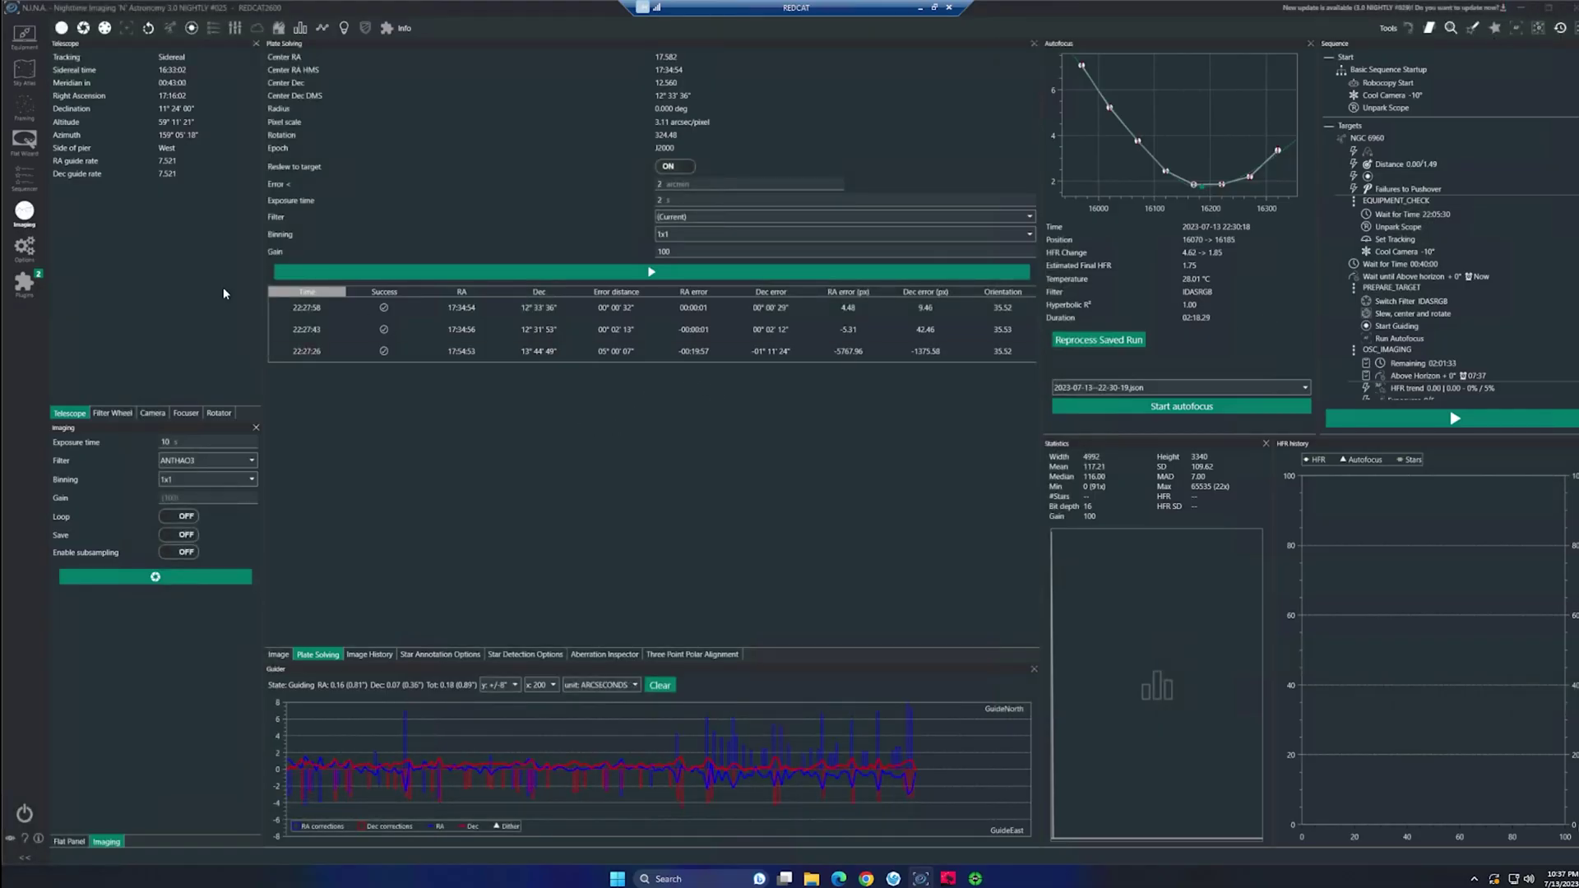
left_click(23, 178)
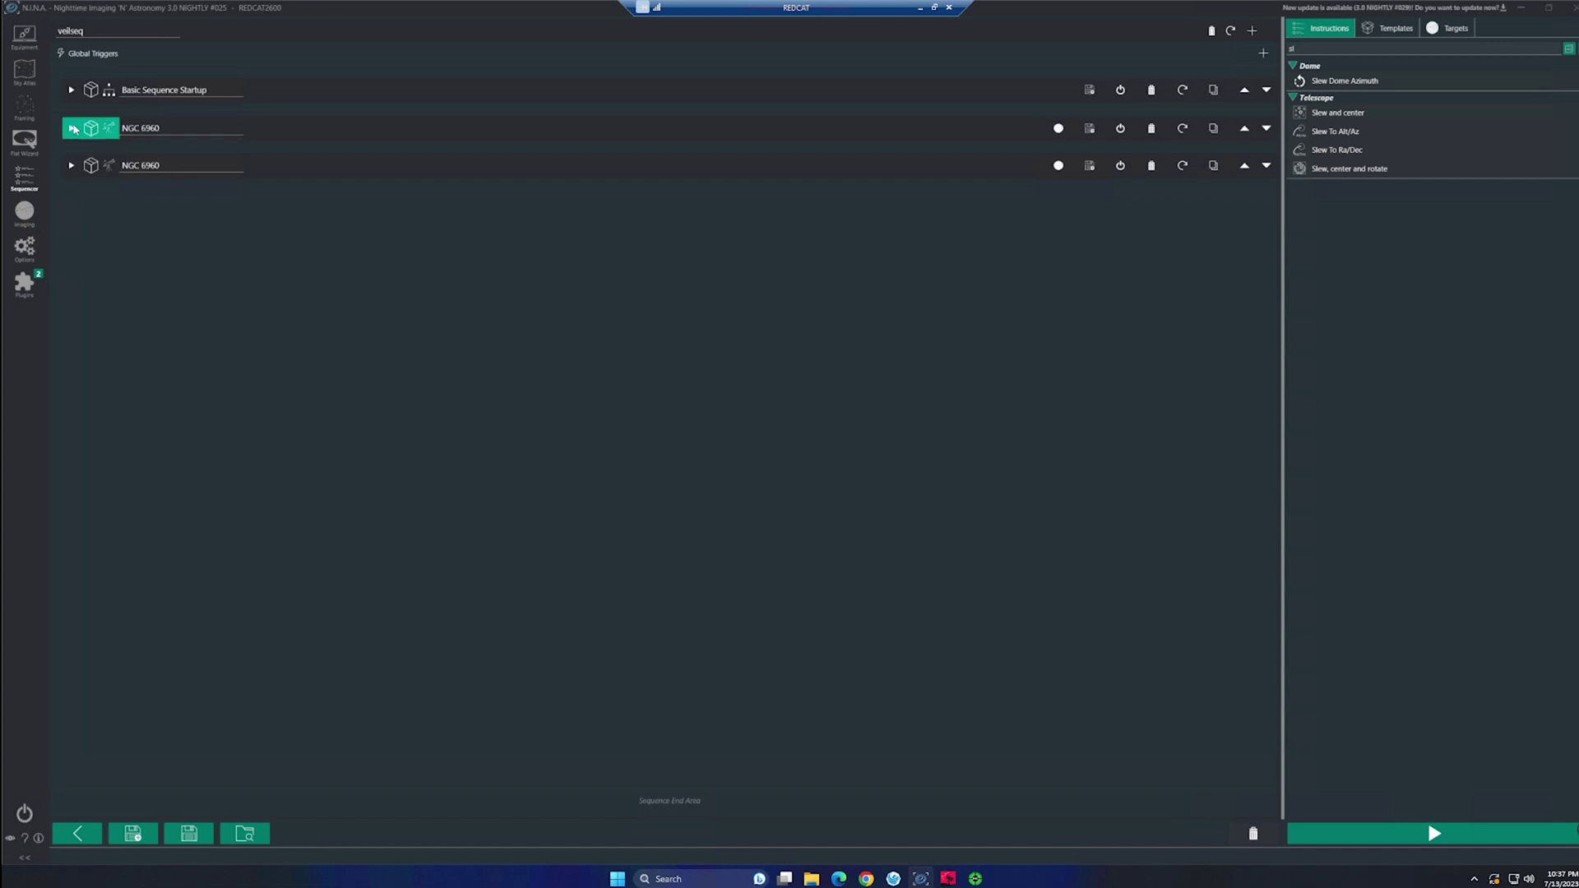
Step: Expand the first NGC 6960 target, scroll through its plan, then collapse it
left_click(73, 129)
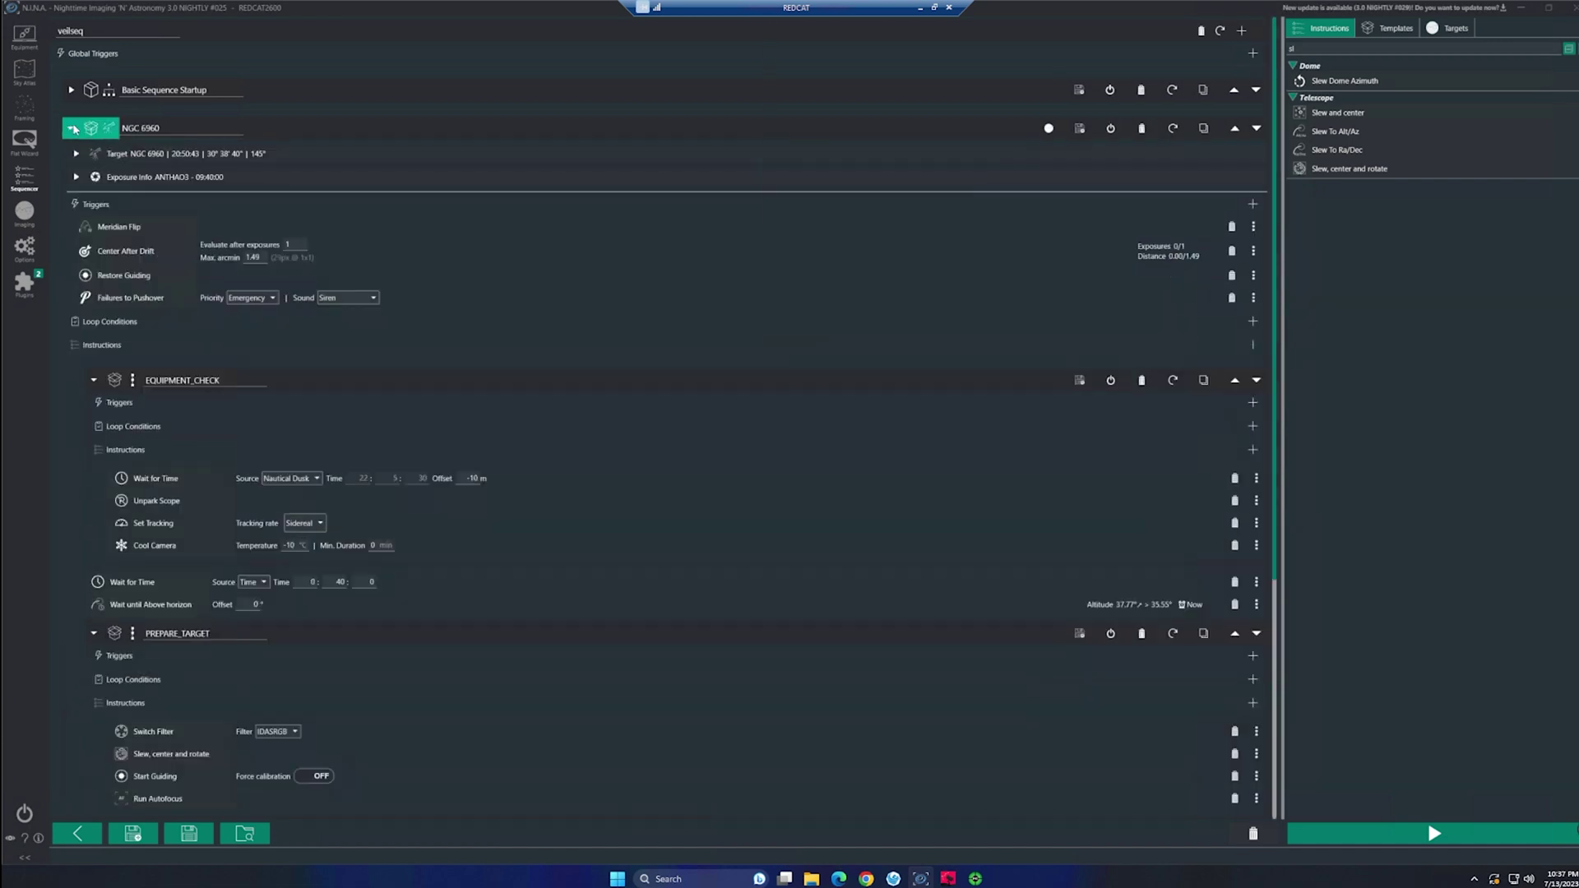
scroll(501, 373, "down", 1)
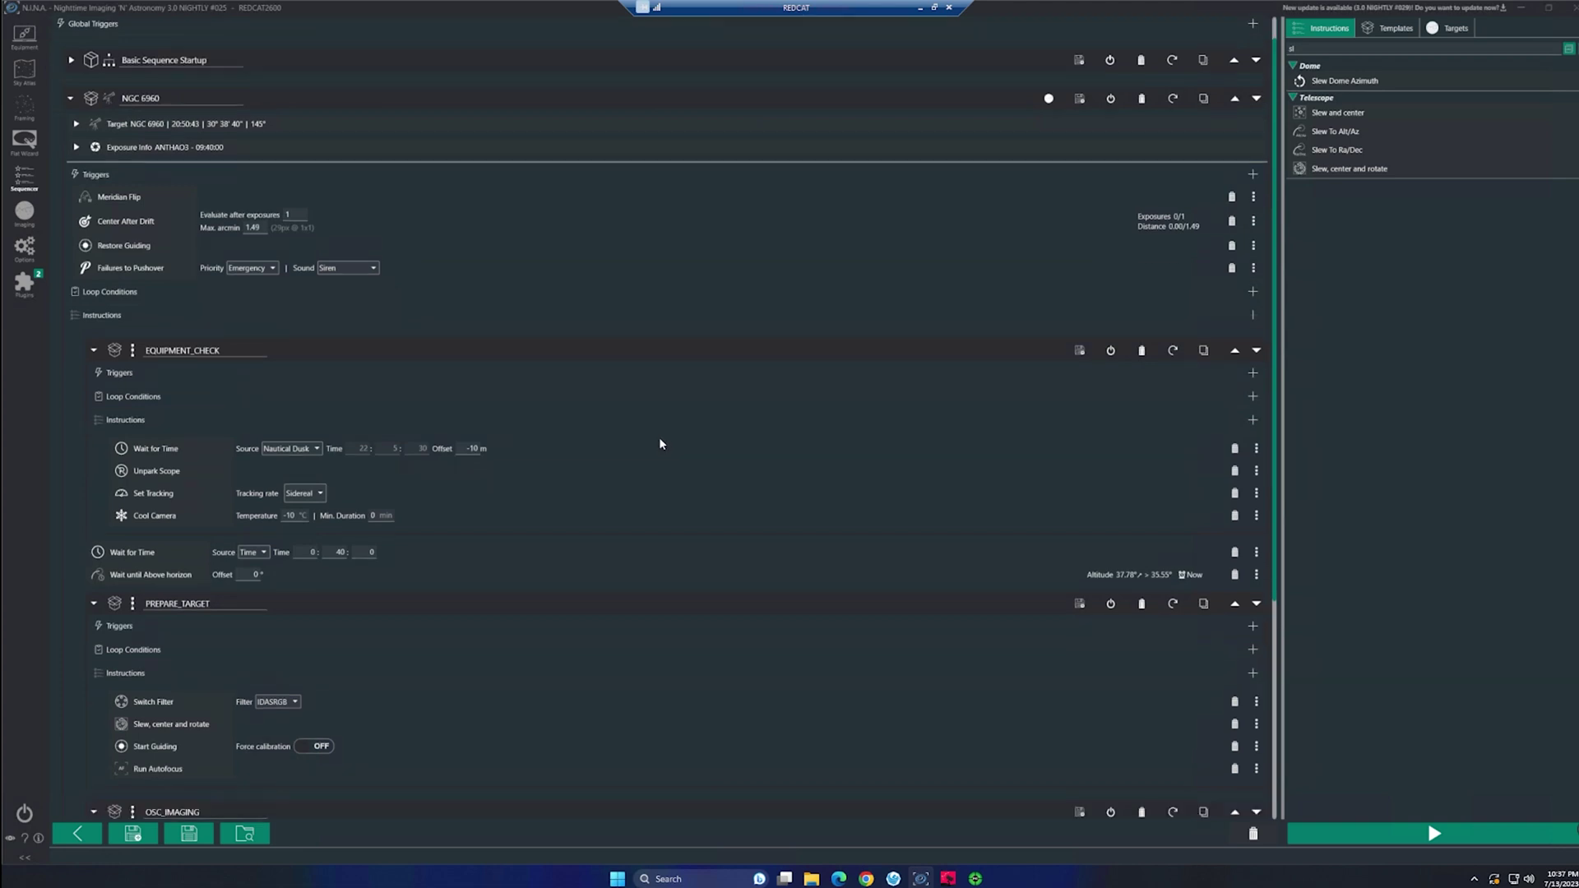
scroll(646, 431, "down", 3)
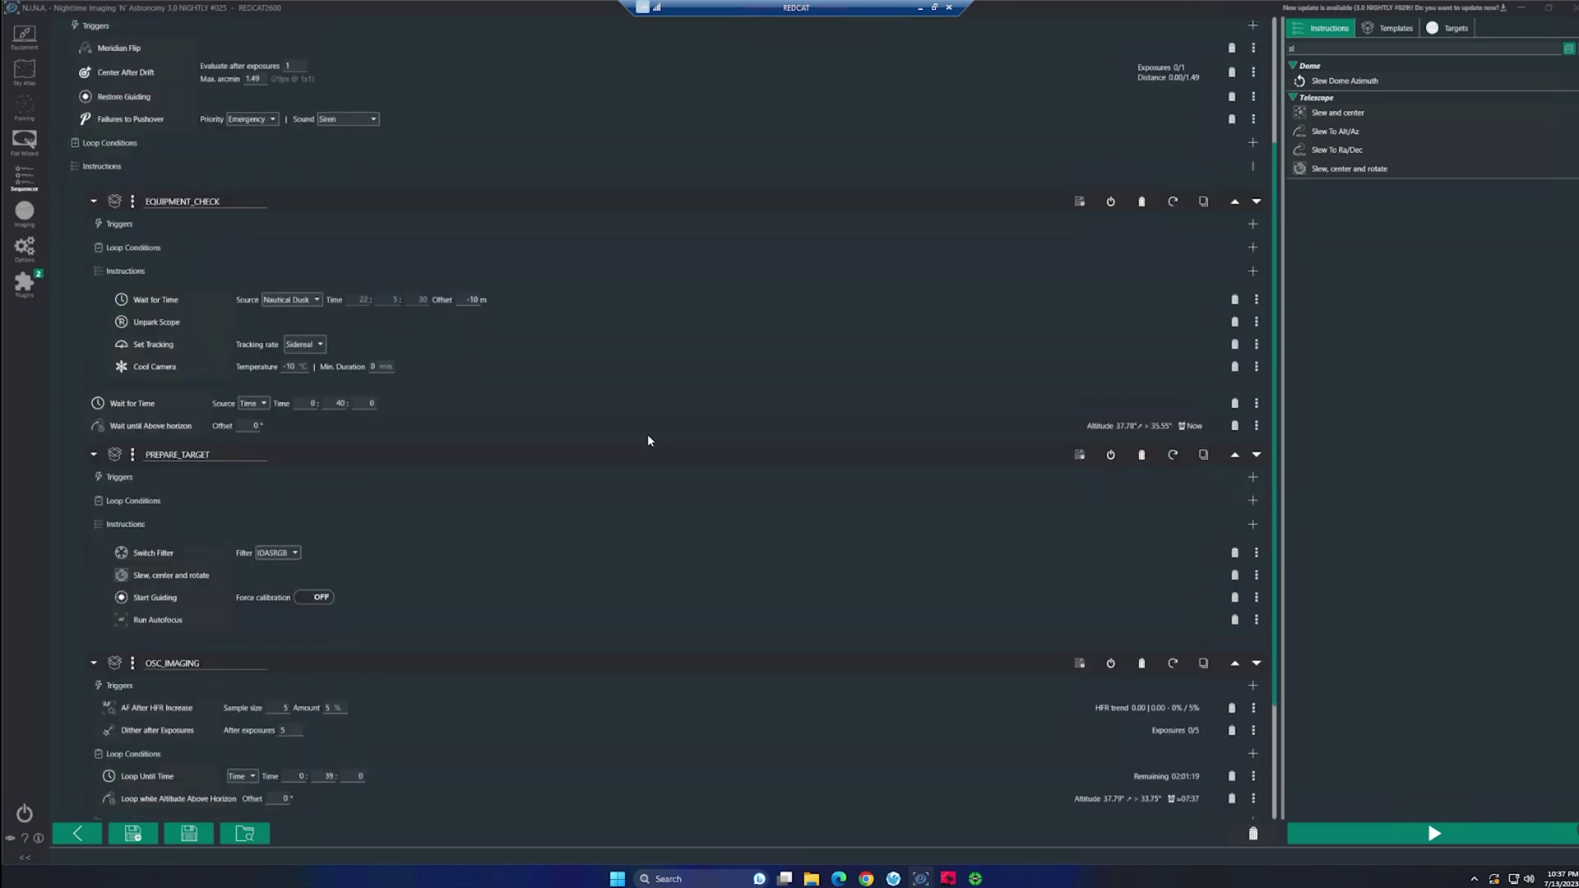
scroll(648, 437, "up", 4)
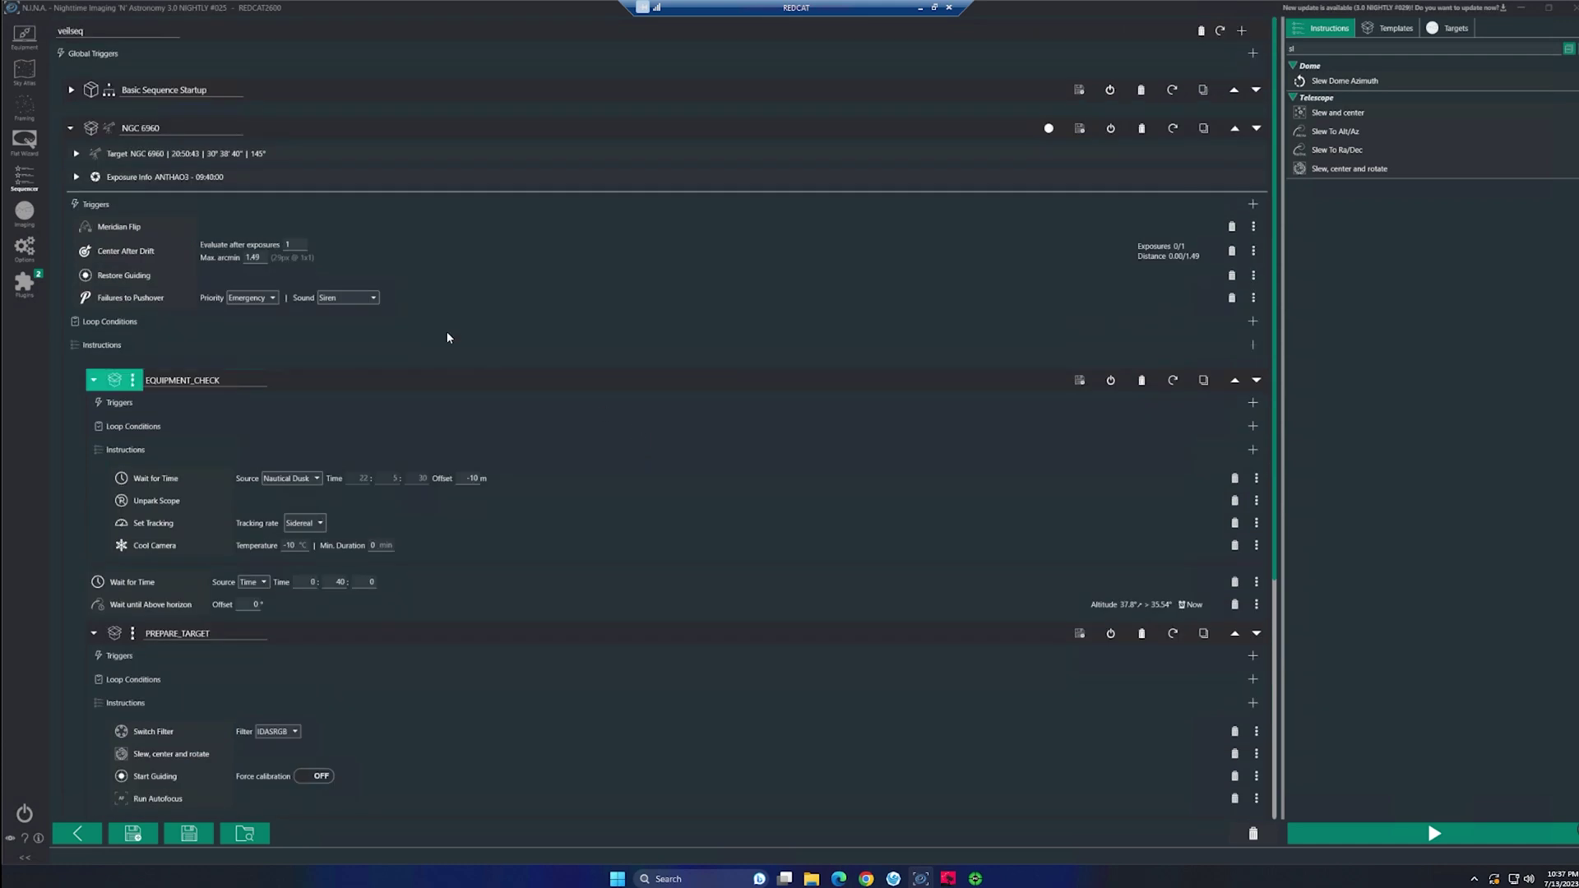
left_click_drag(68, 128, 108, 178)
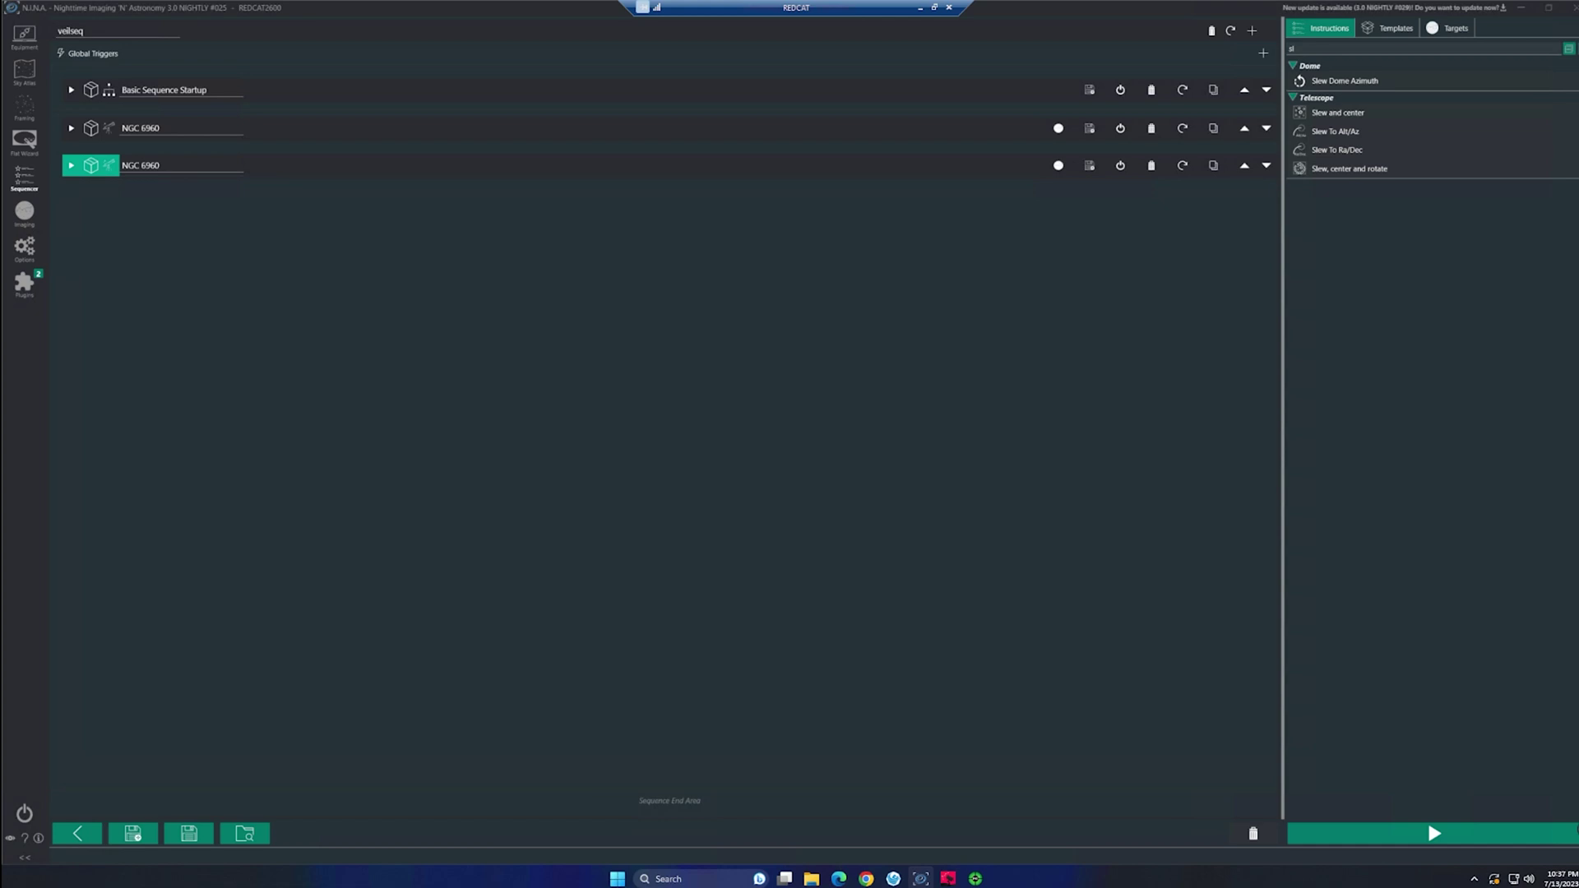
left_click(72, 167)
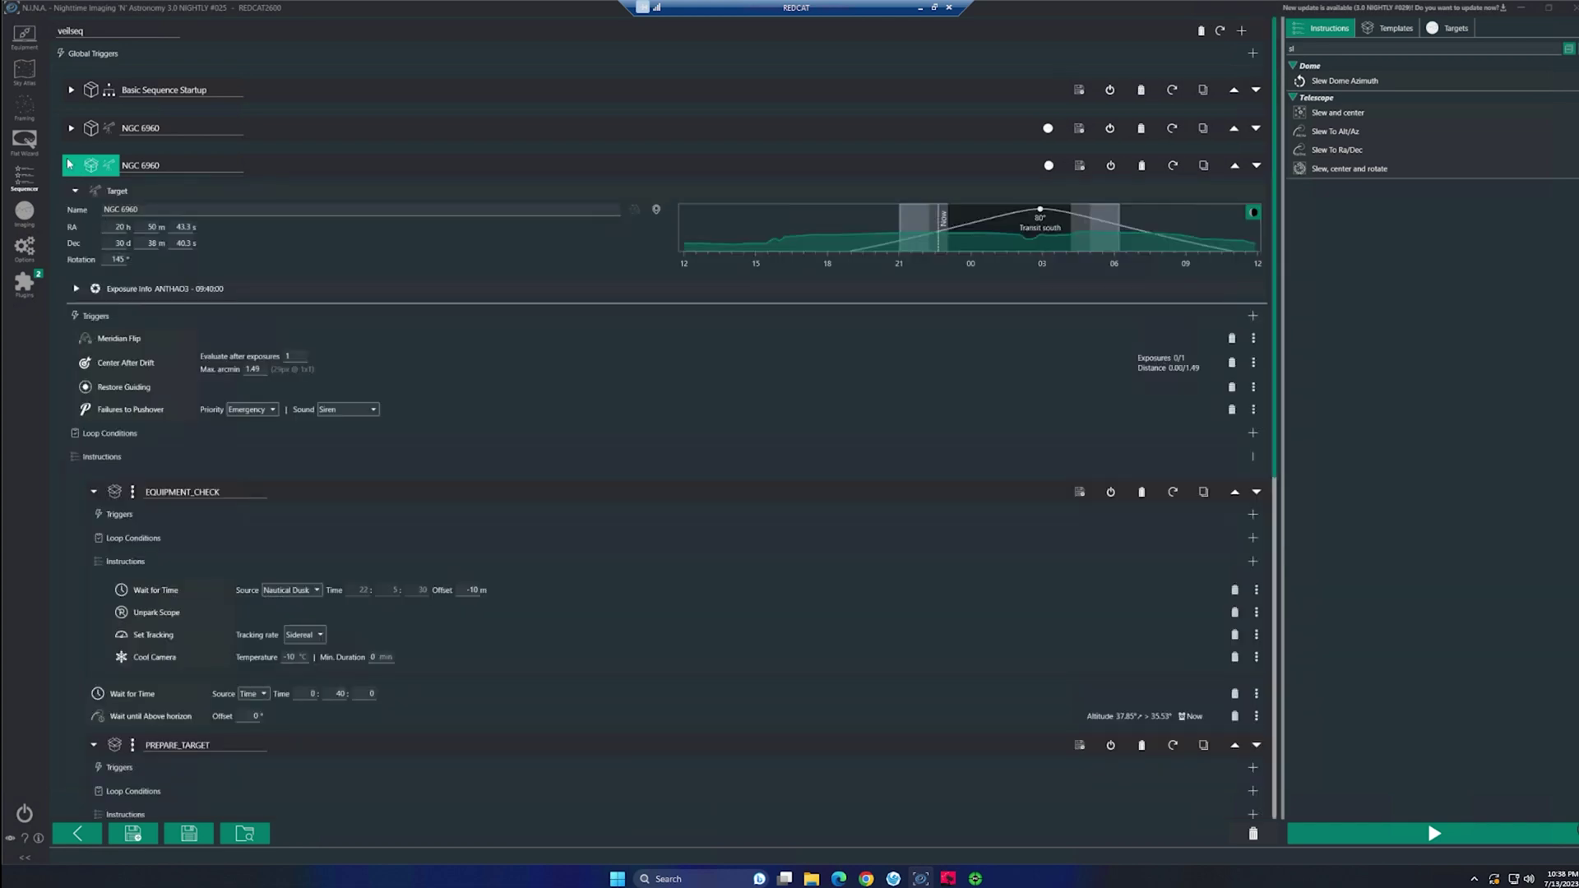
scroll(561, 434, "down", 5)
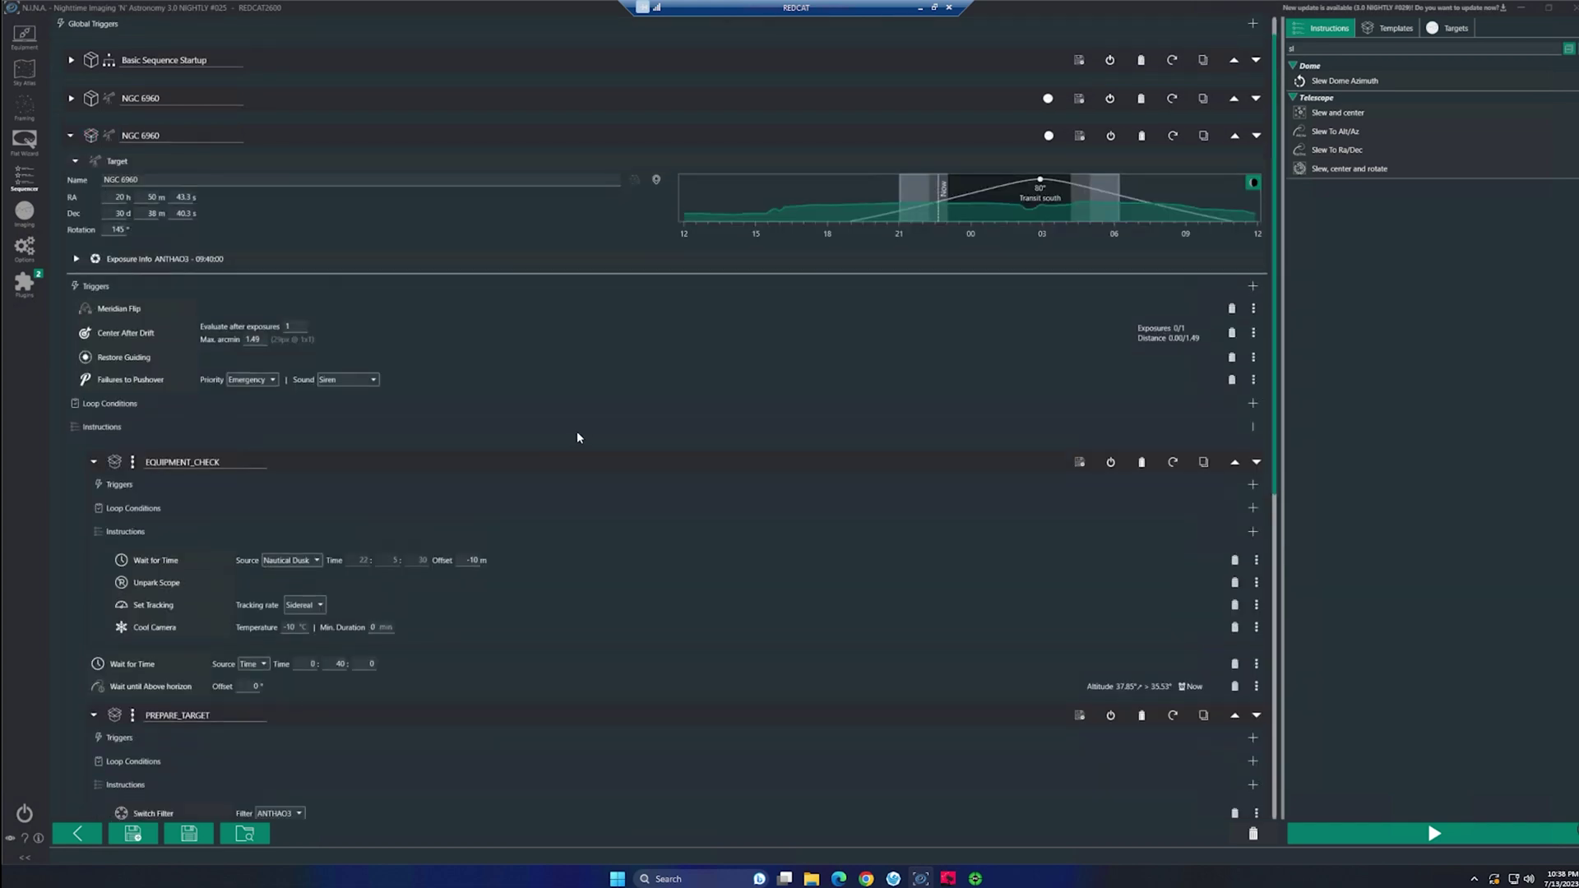
scroll(595, 437, "down", 4)
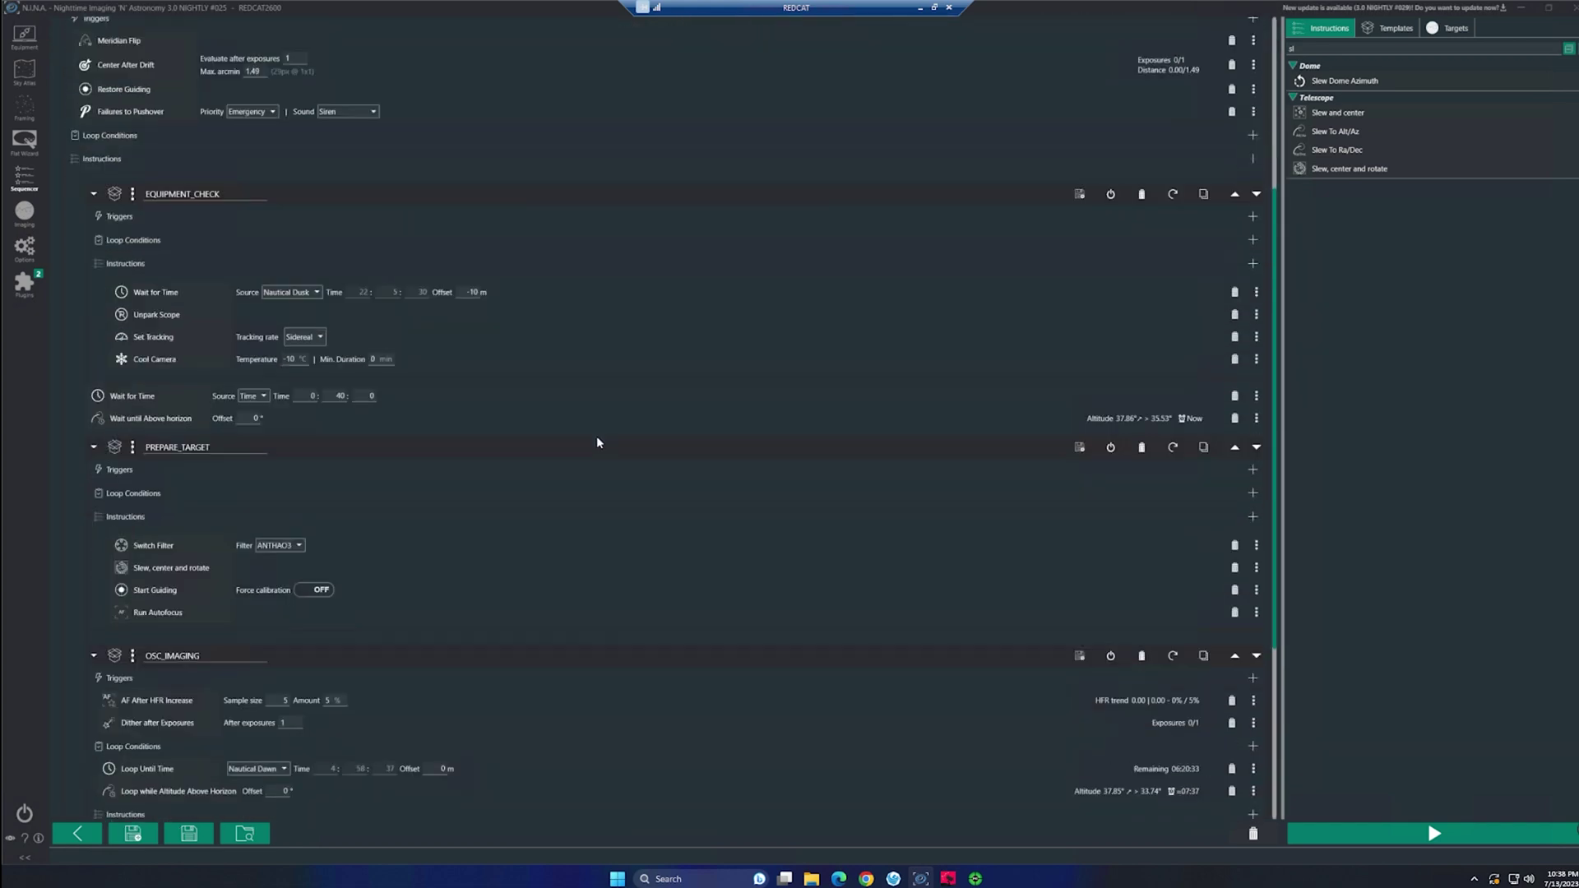
scroll(597, 439, "down", 4)
scroll(599, 443, "down", 3)
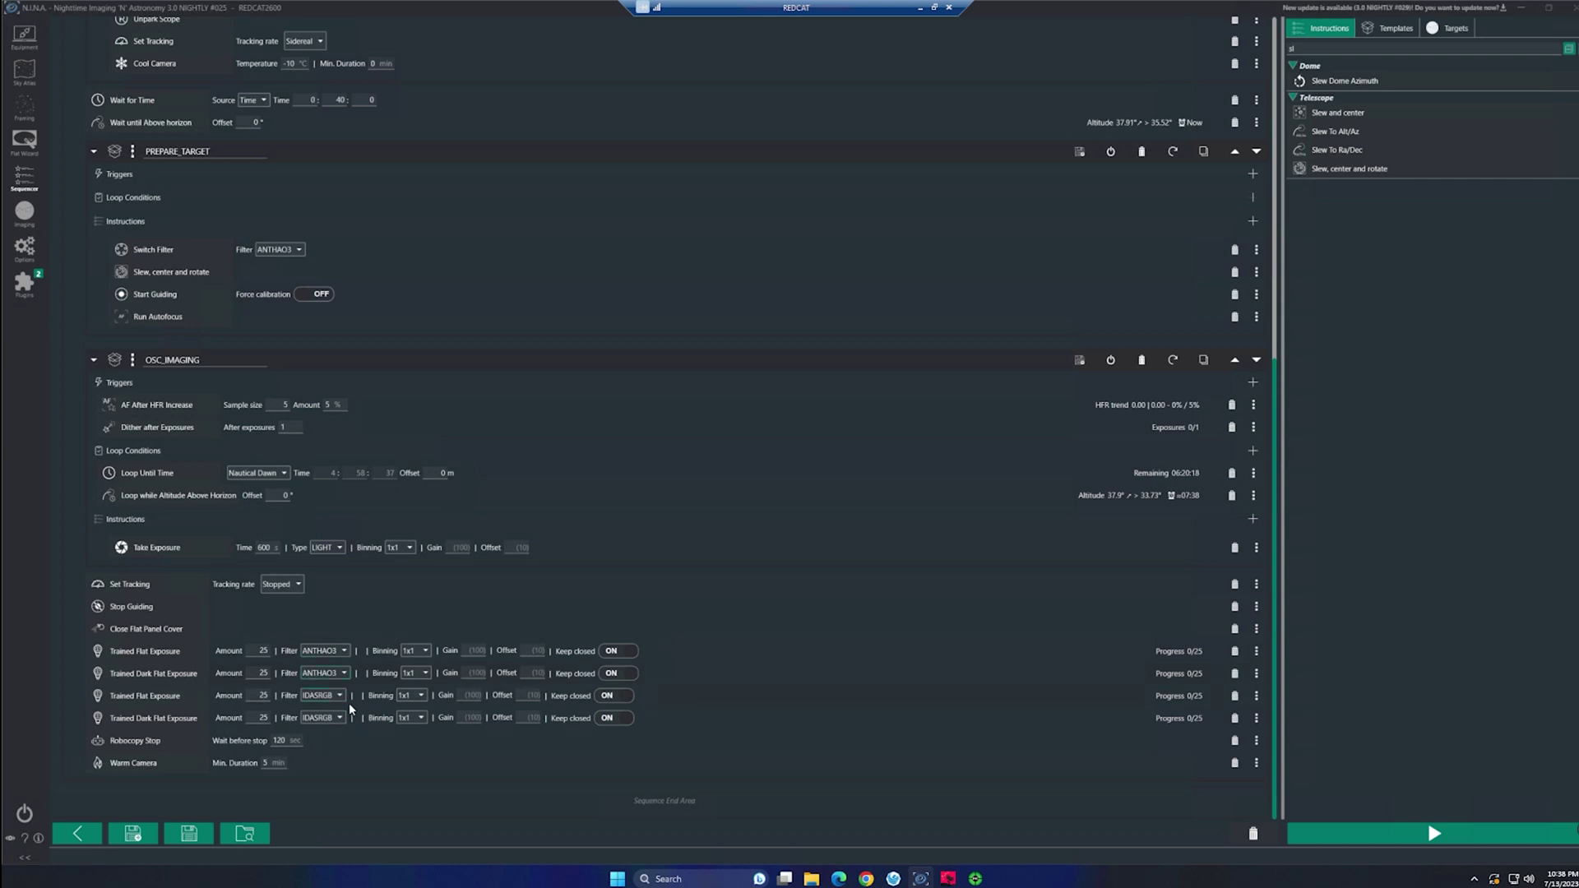
scroll(473, 749, "up", 8)
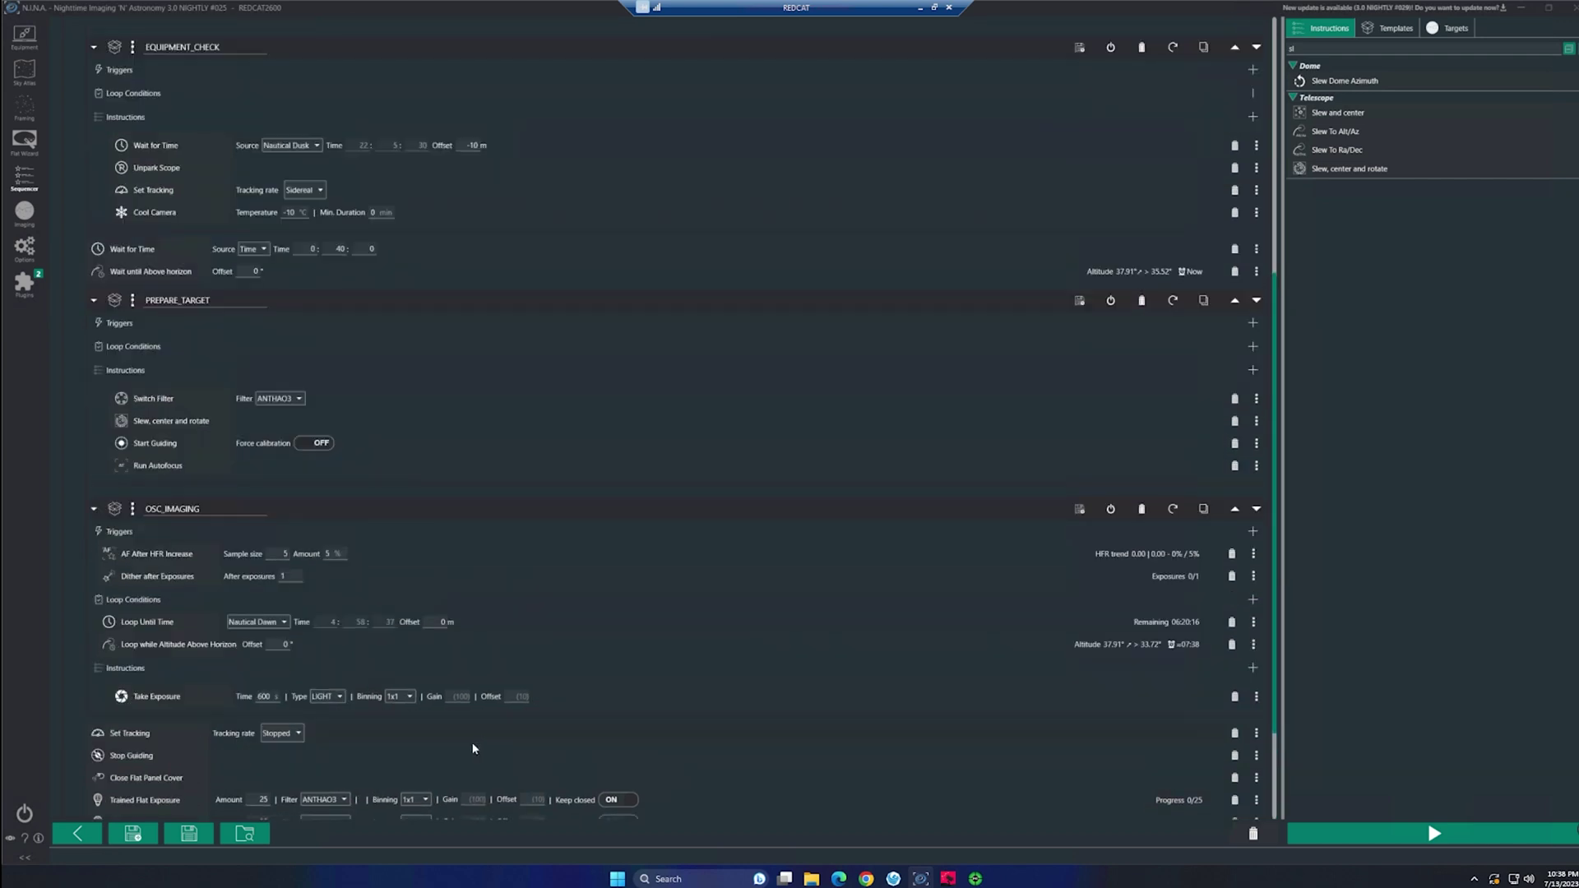
scroll(469, 737, "up", 6)
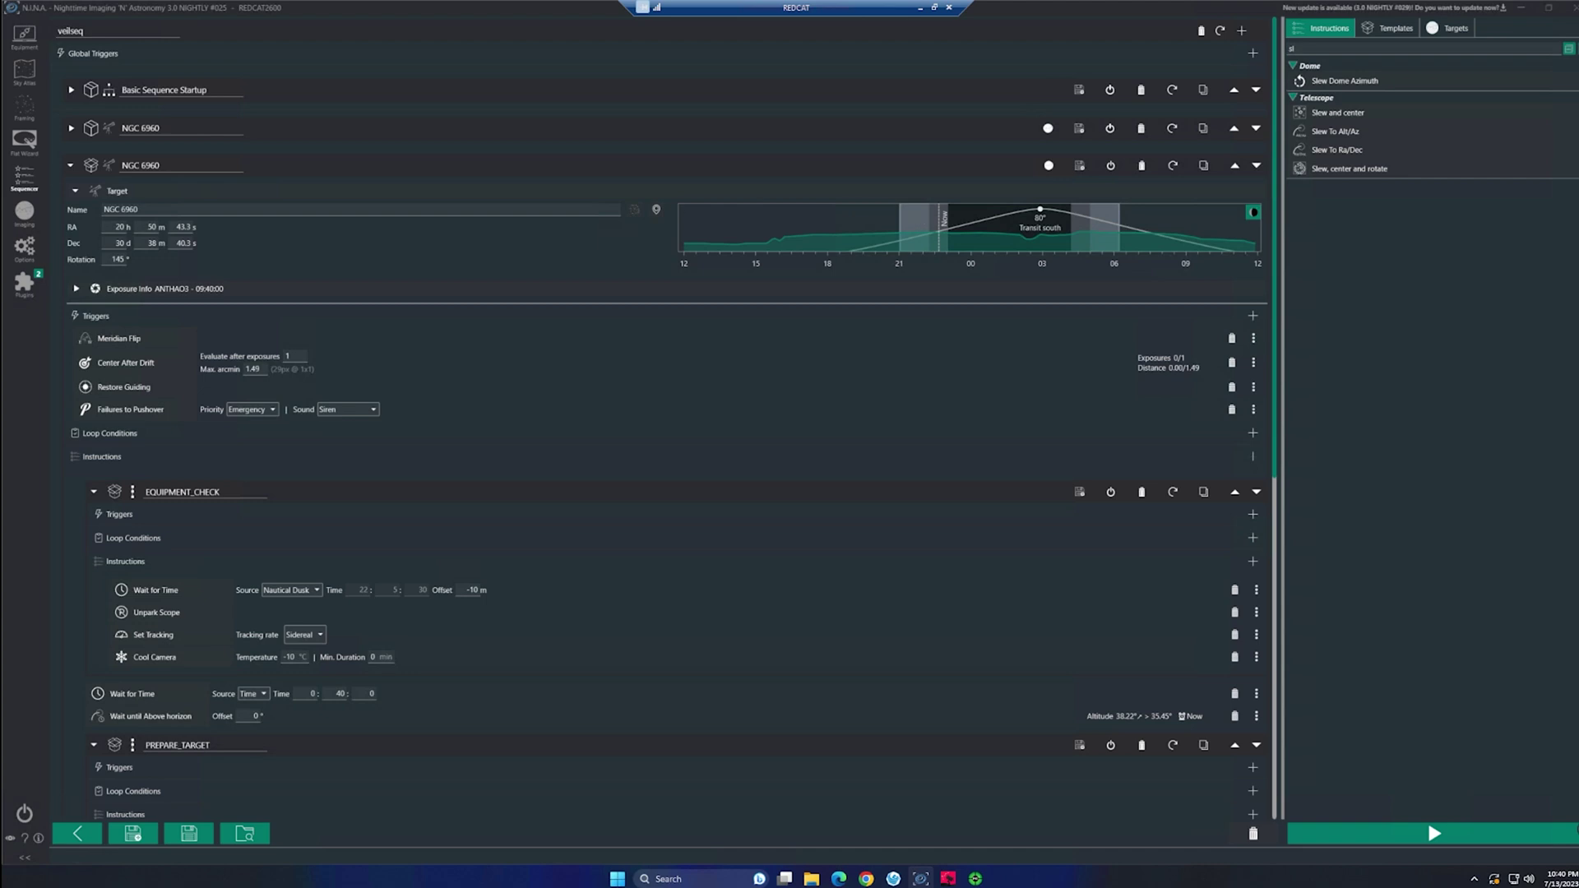
Step: Collapse the second NGC 6960 target's details in the veilseq sequence
left_click(72, 166)
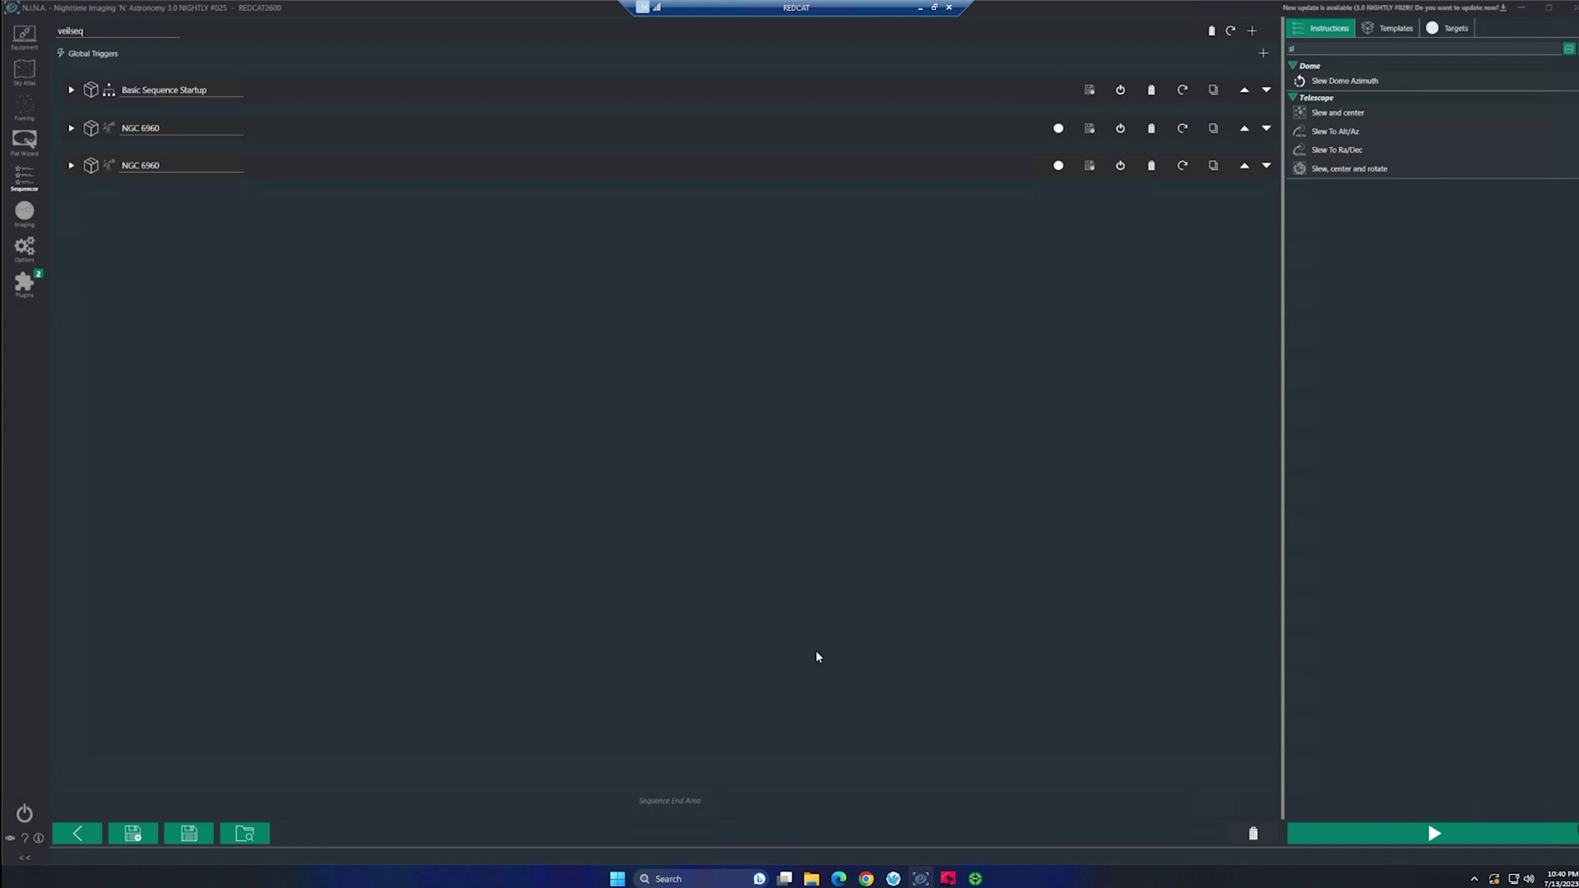
Step: Stop guiding in PHD2 and confirm Tracking is unchecked in the ASI Mount window
left_click(950, 880)
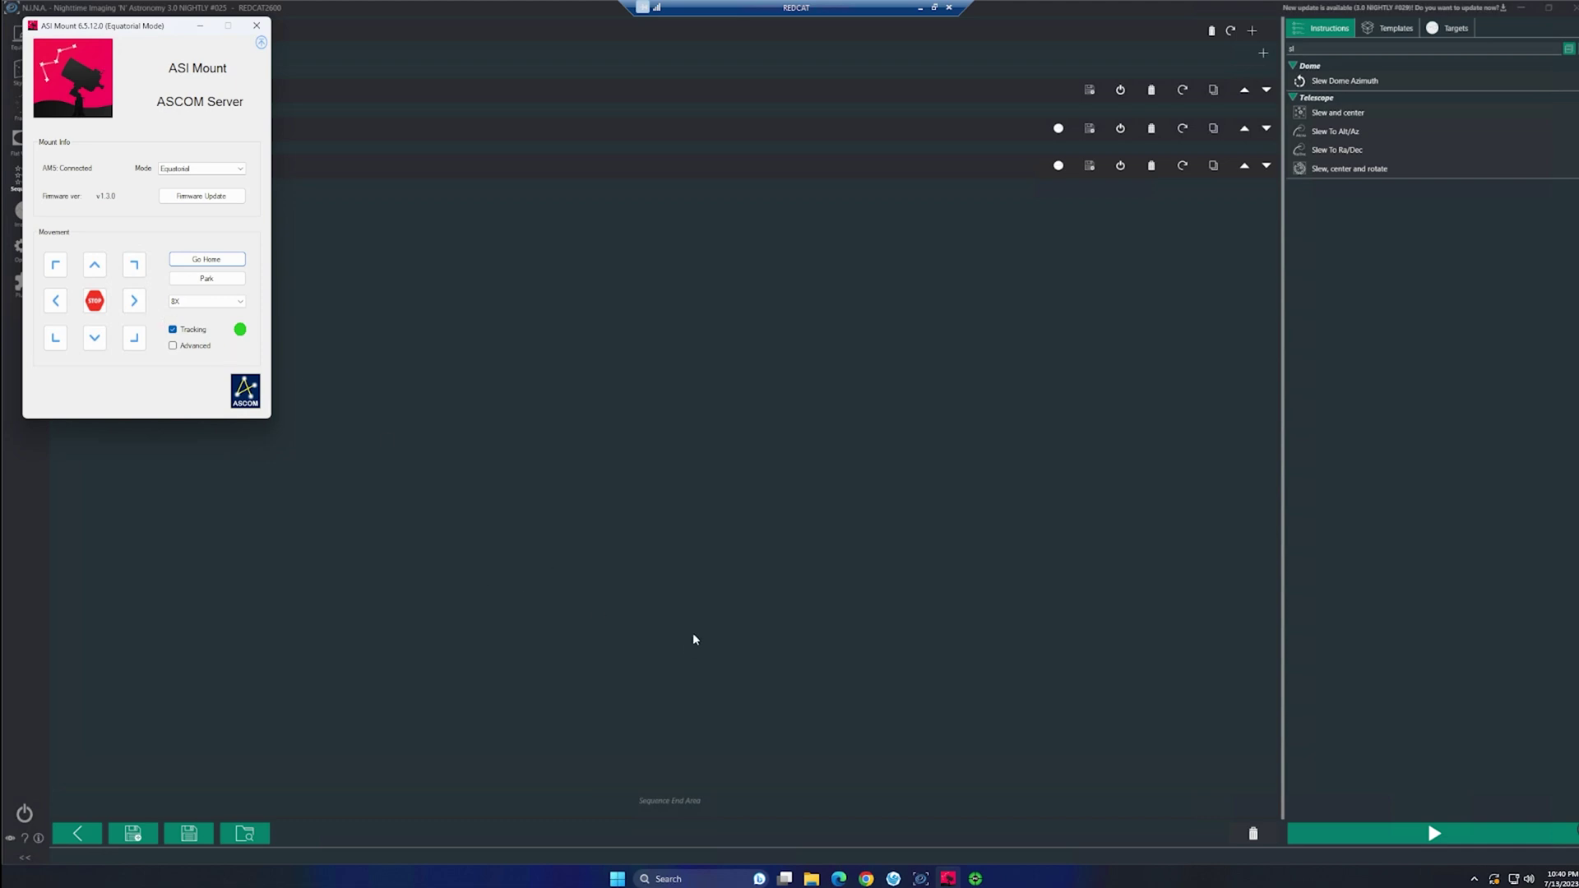
left_click(975, 879)
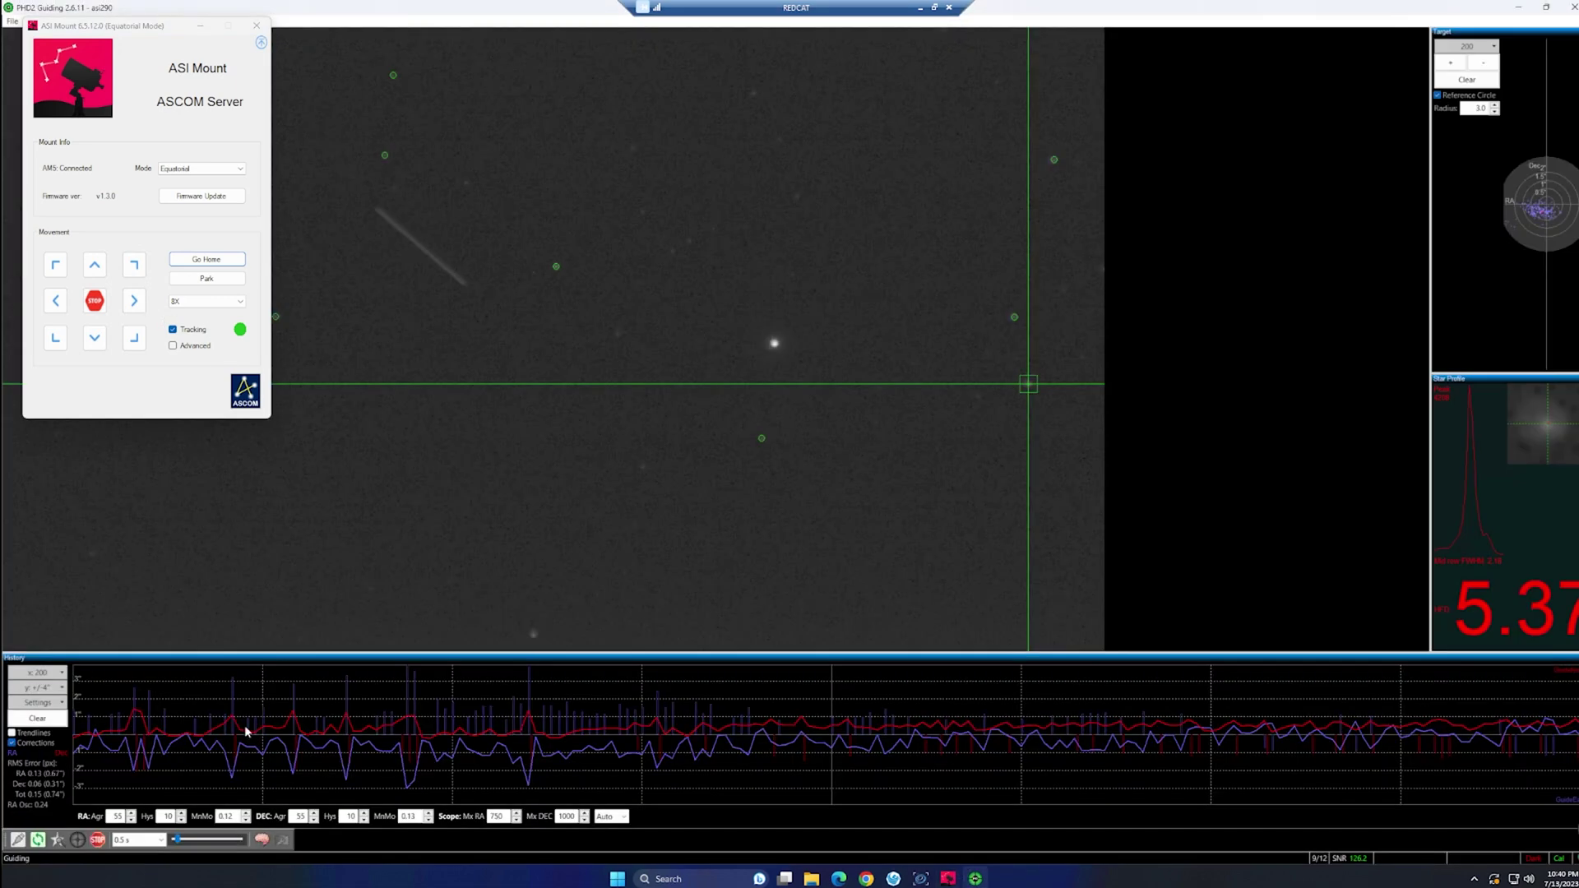
left_click(98, 839)
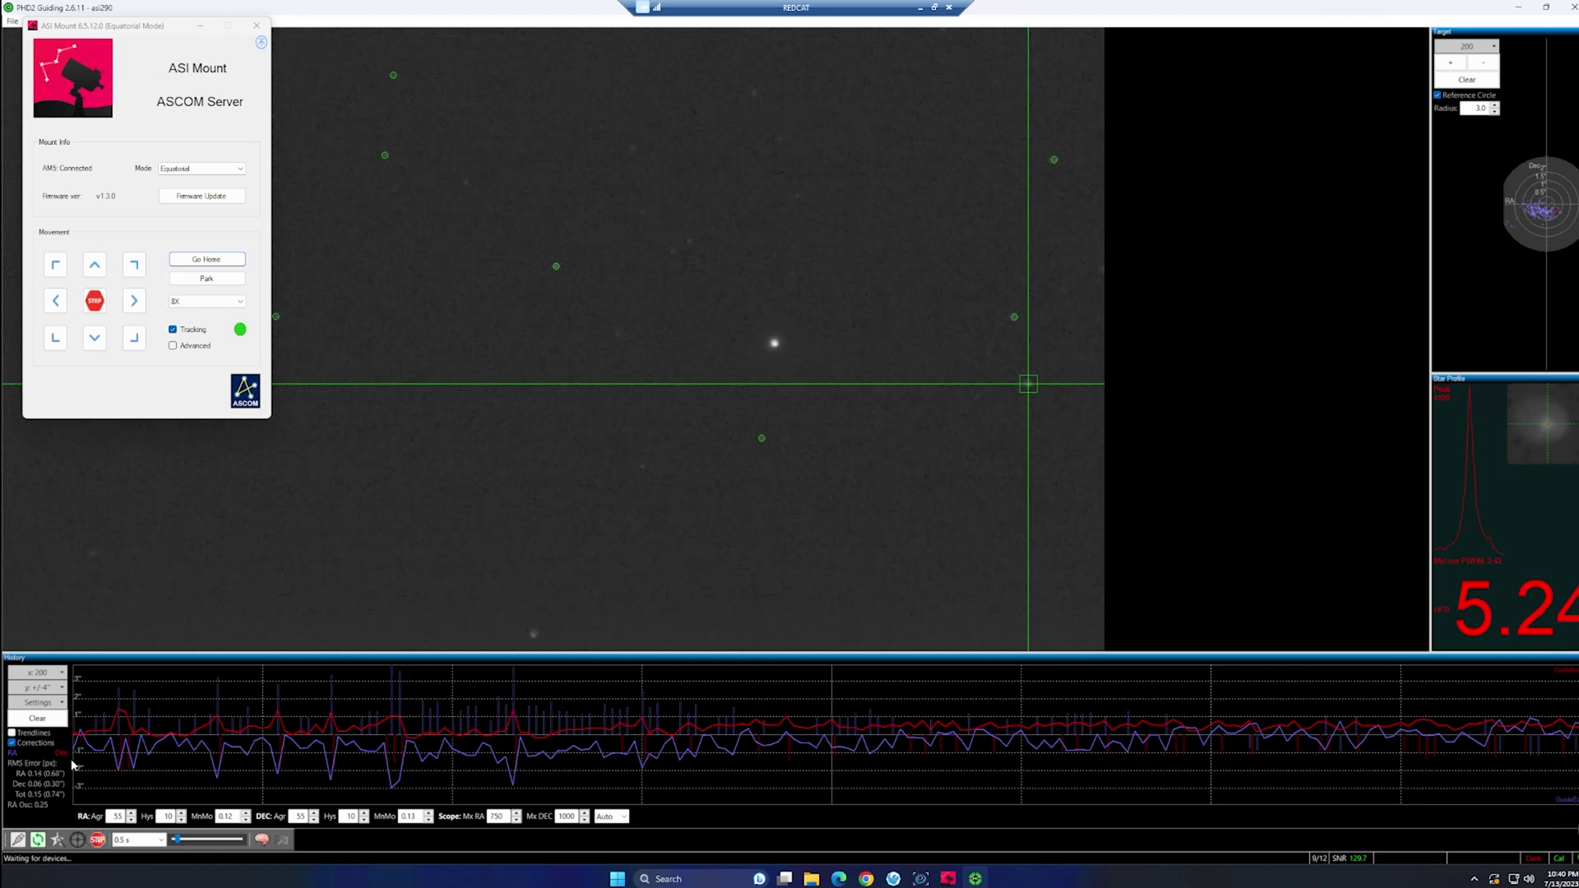
left_click(196, 25)
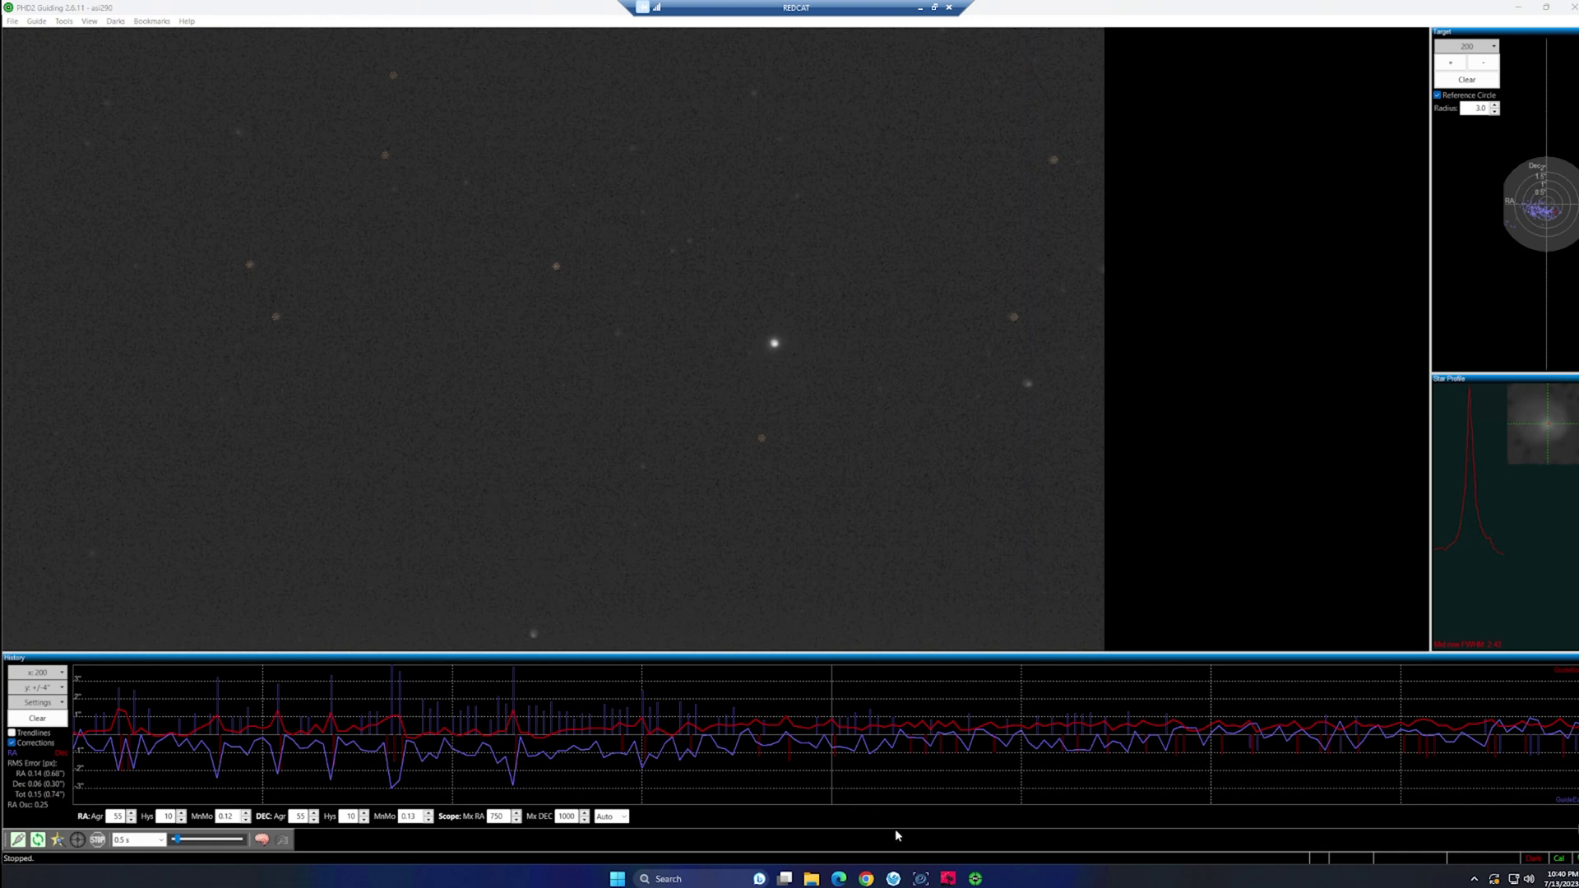
left_click(949, 878)
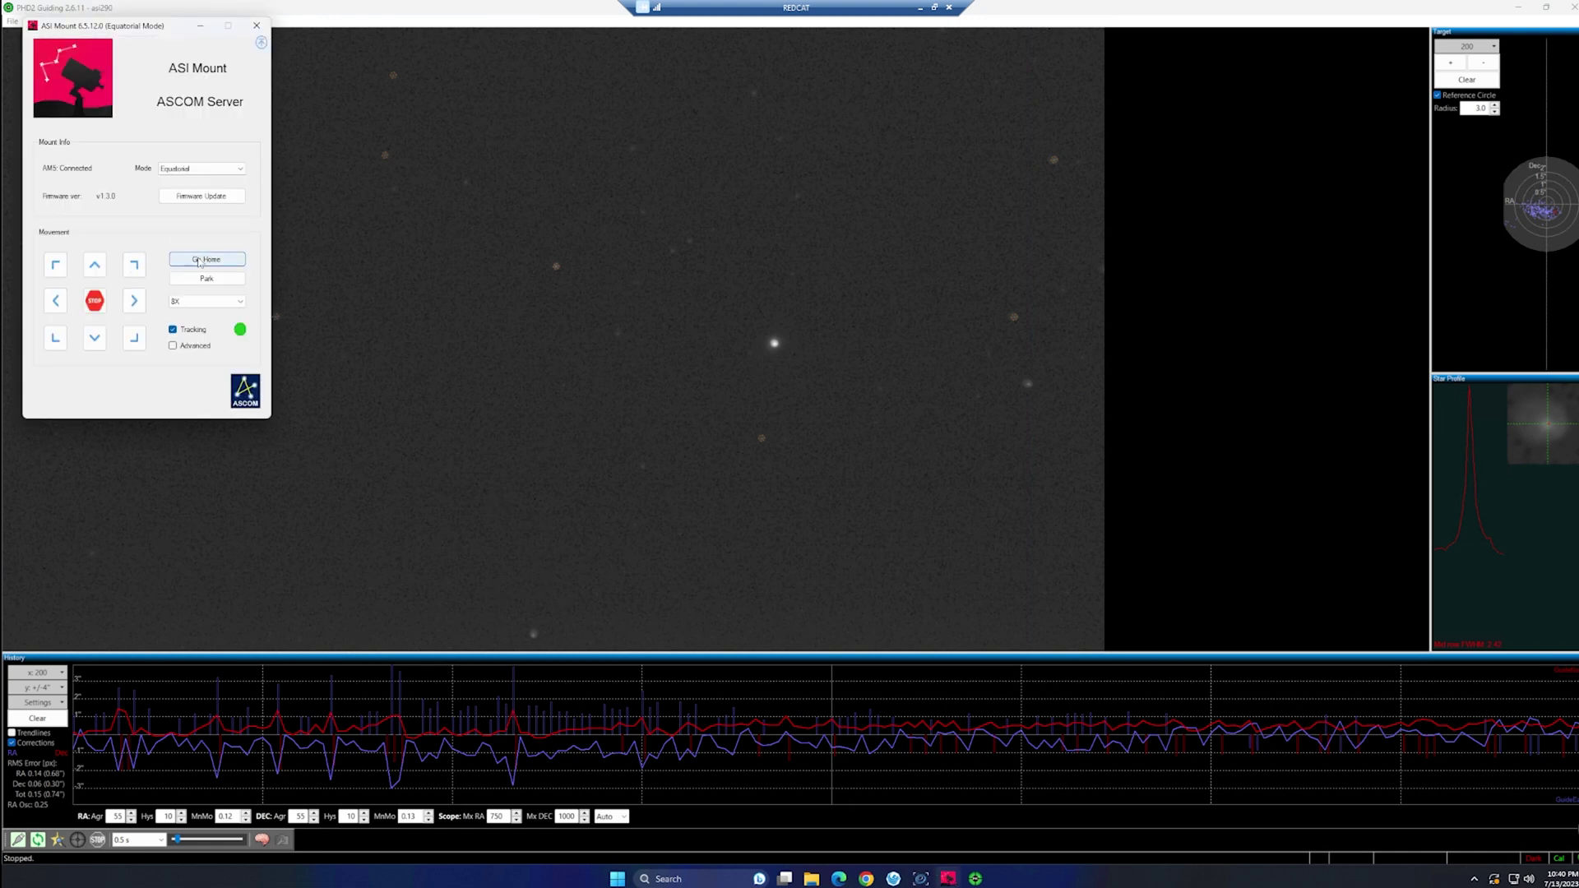
left_click(199, 30)
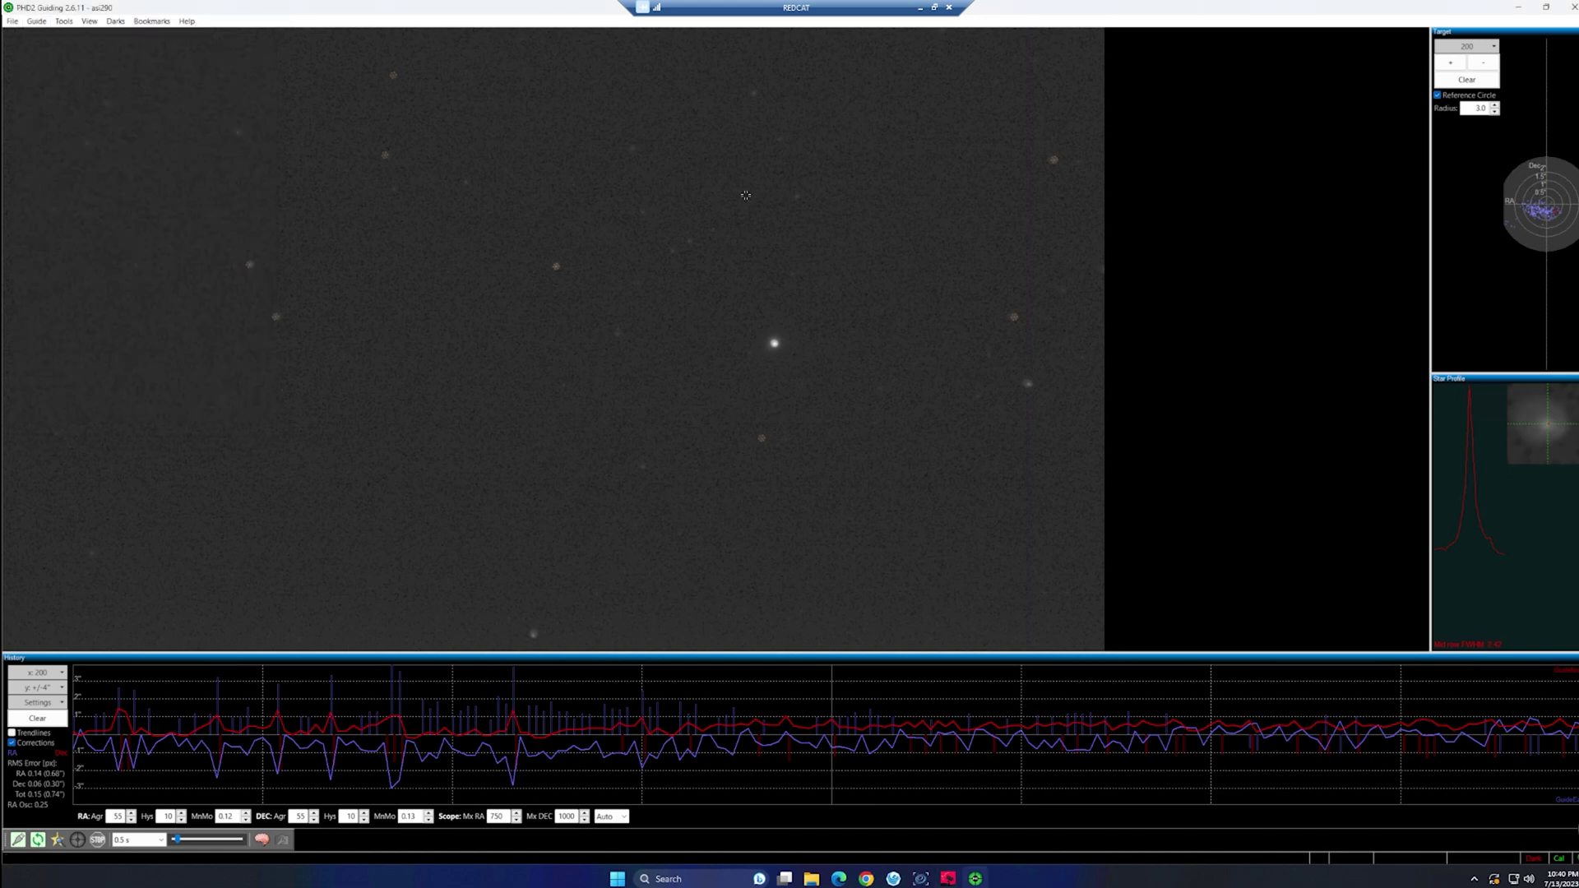
Step: Minimize PHD2 and N.I.N.A. to bring up the PegasusAstro Unity power dashboard
left_click(1518, 8)
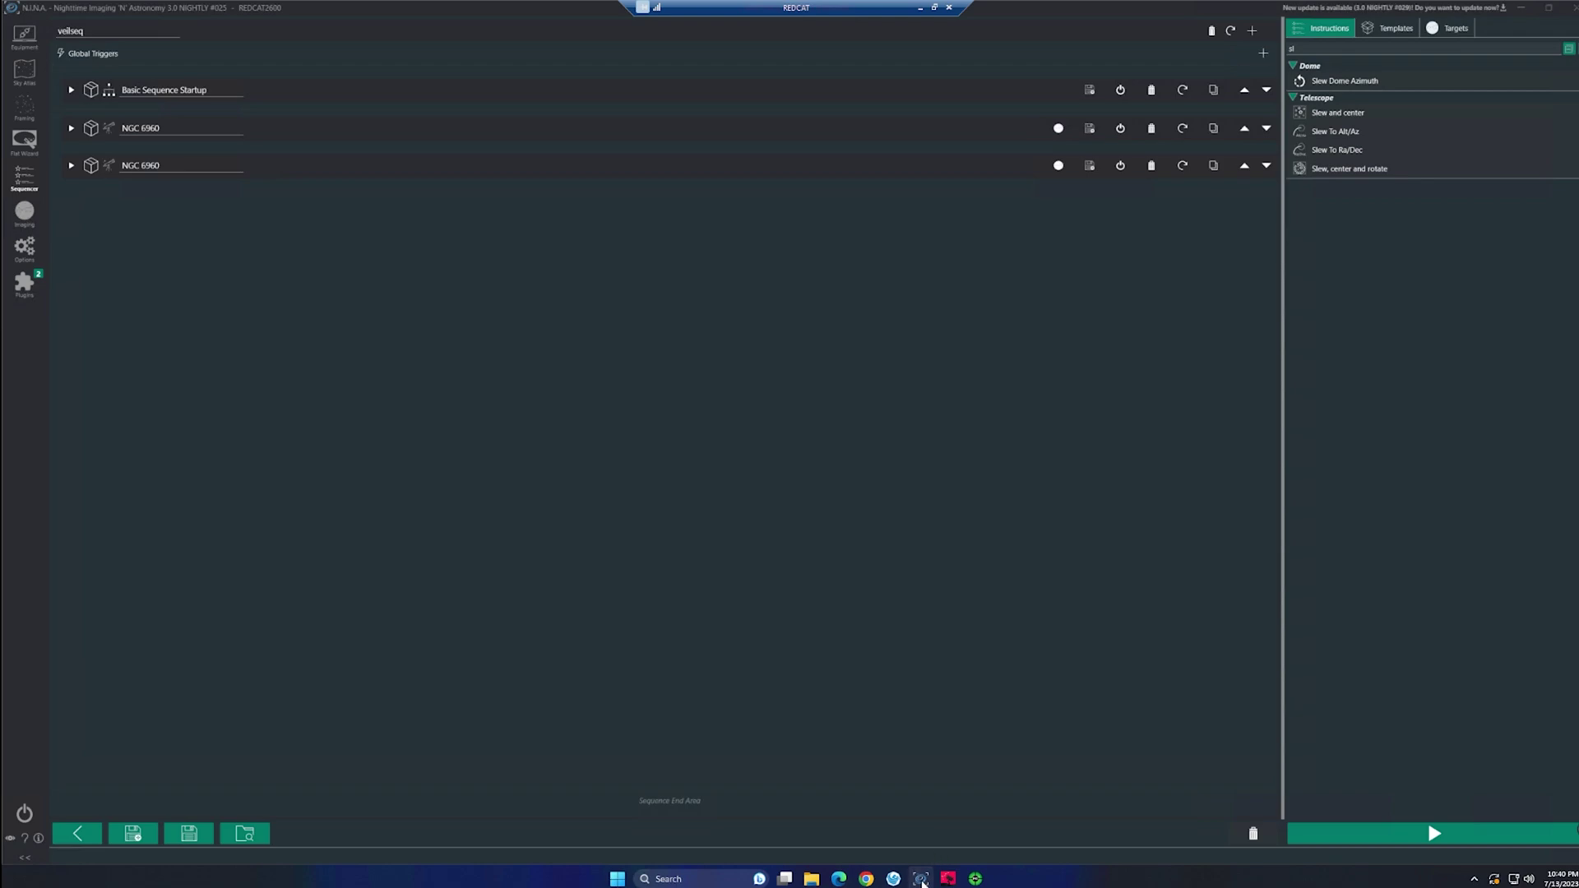
left_click(922, 881)
left_click(894, 879)
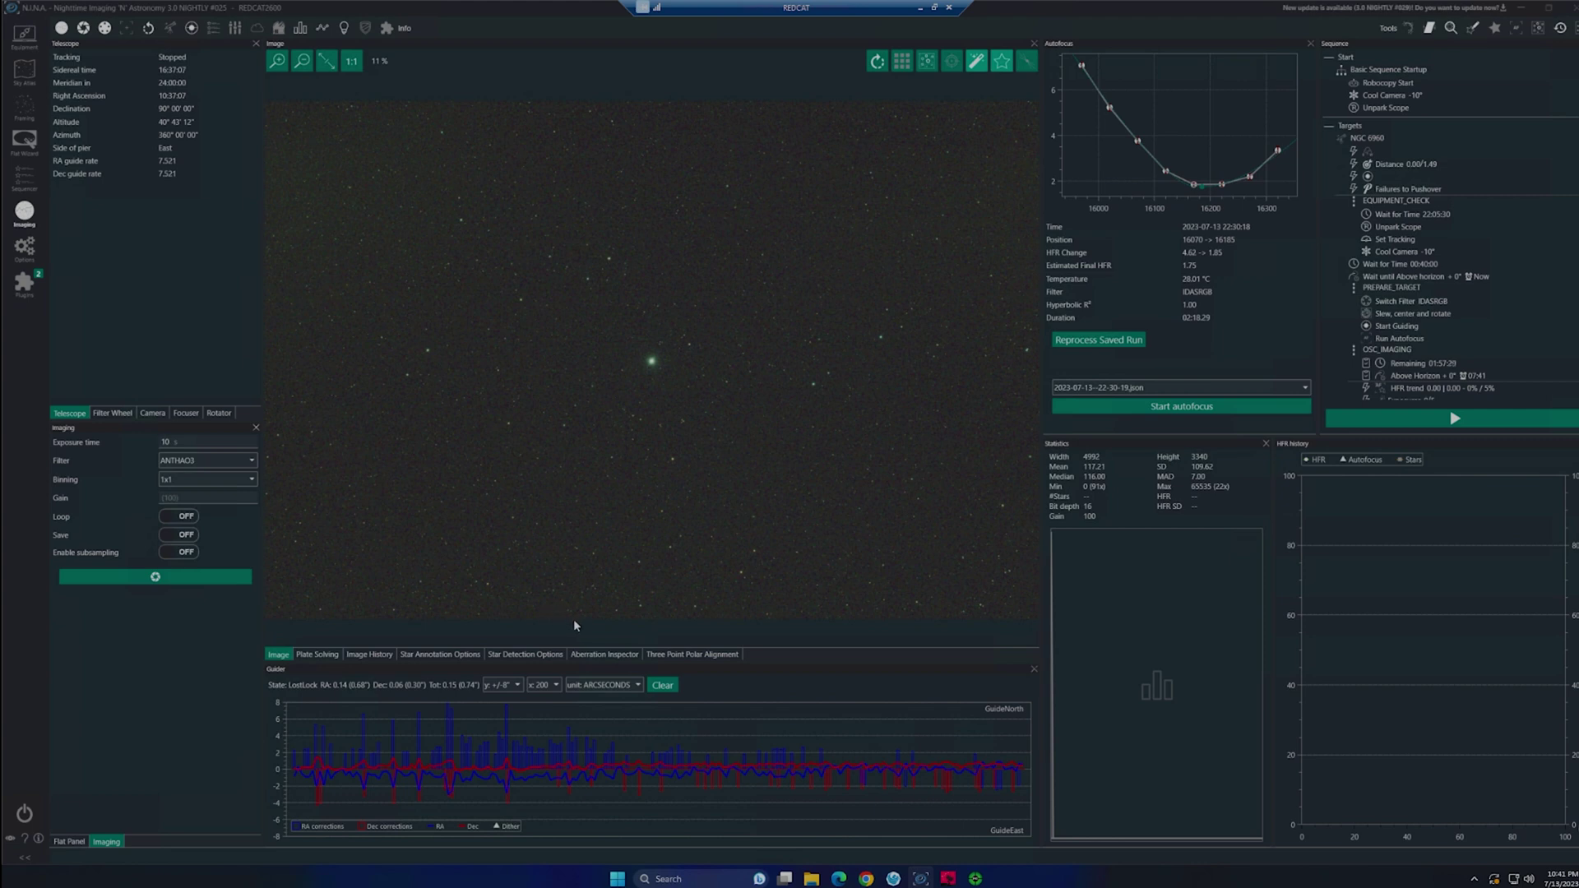
Step: Take a single test exposure from the Imaging screen
left_click(166, 581)
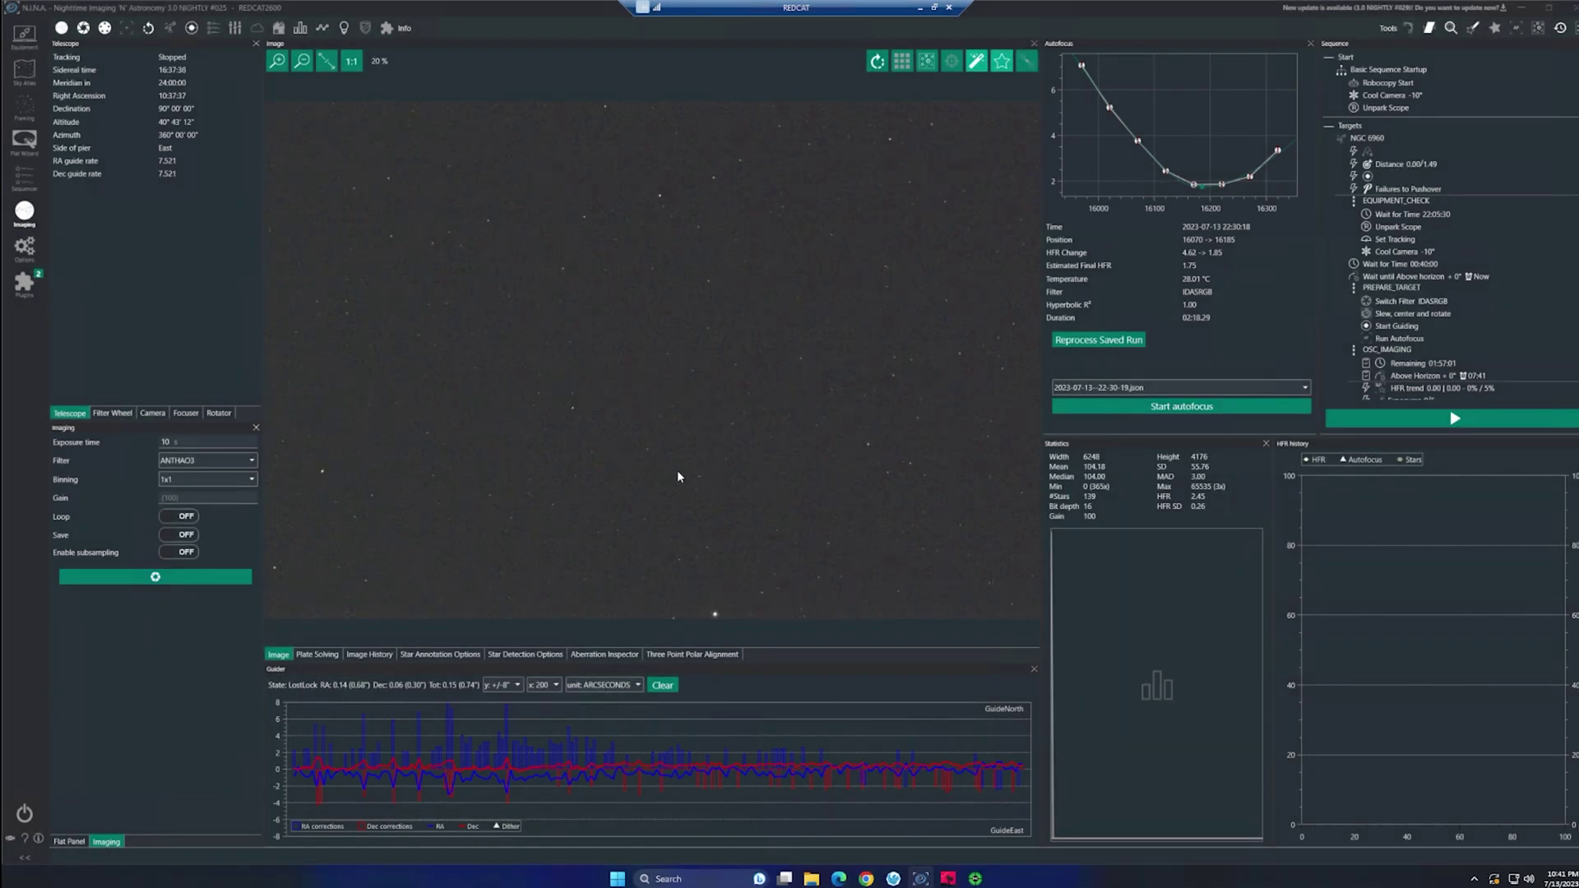
scroll(684, 482, "up", 10)
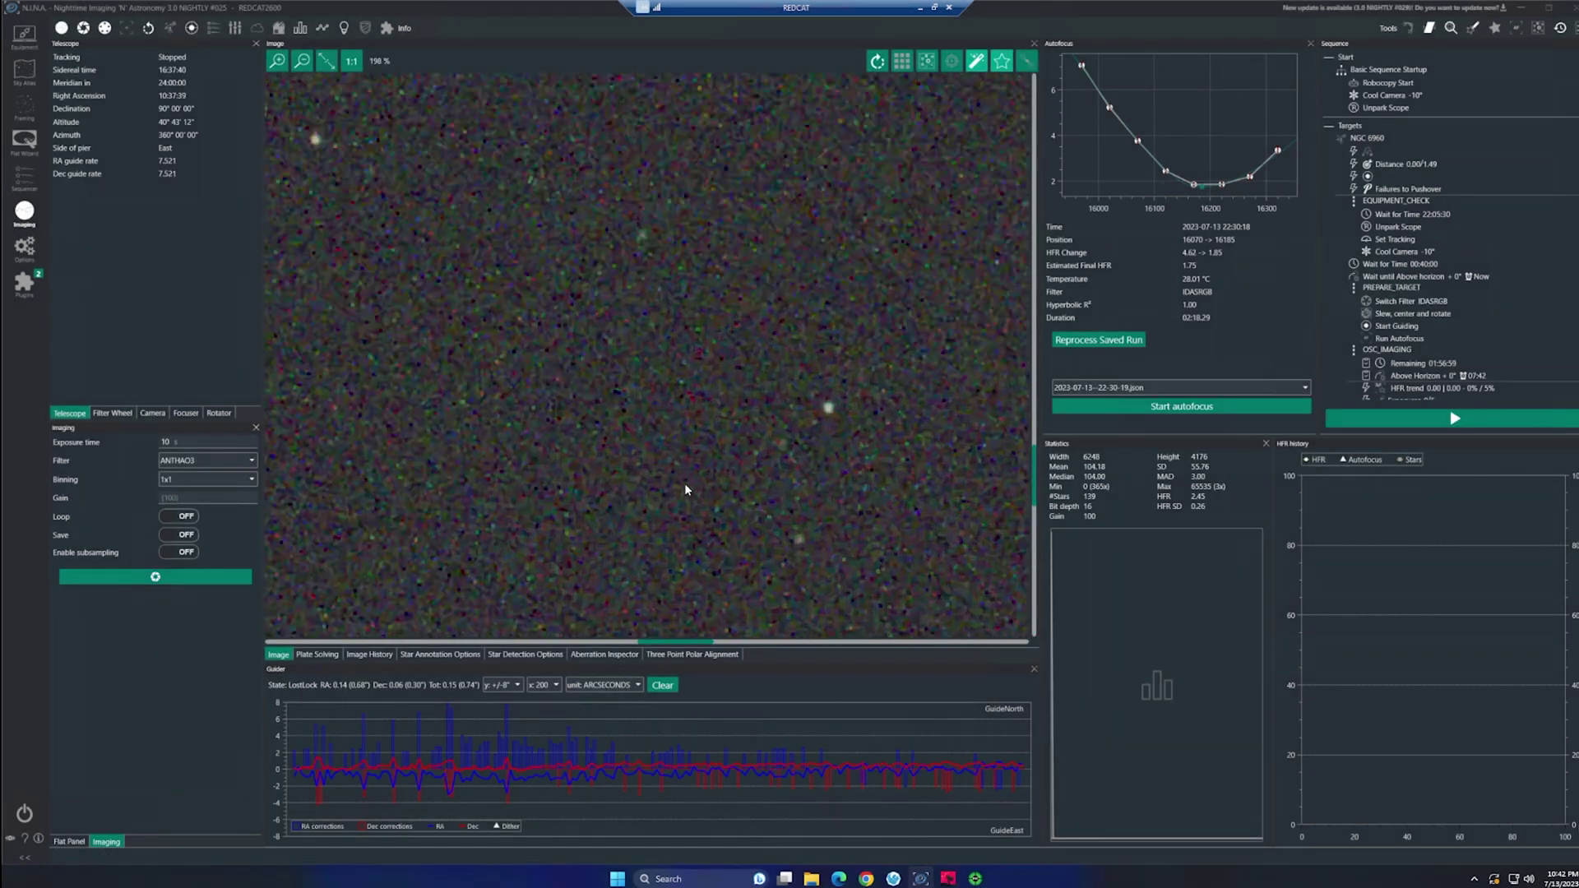
scroll(684, 482, "down", 8)
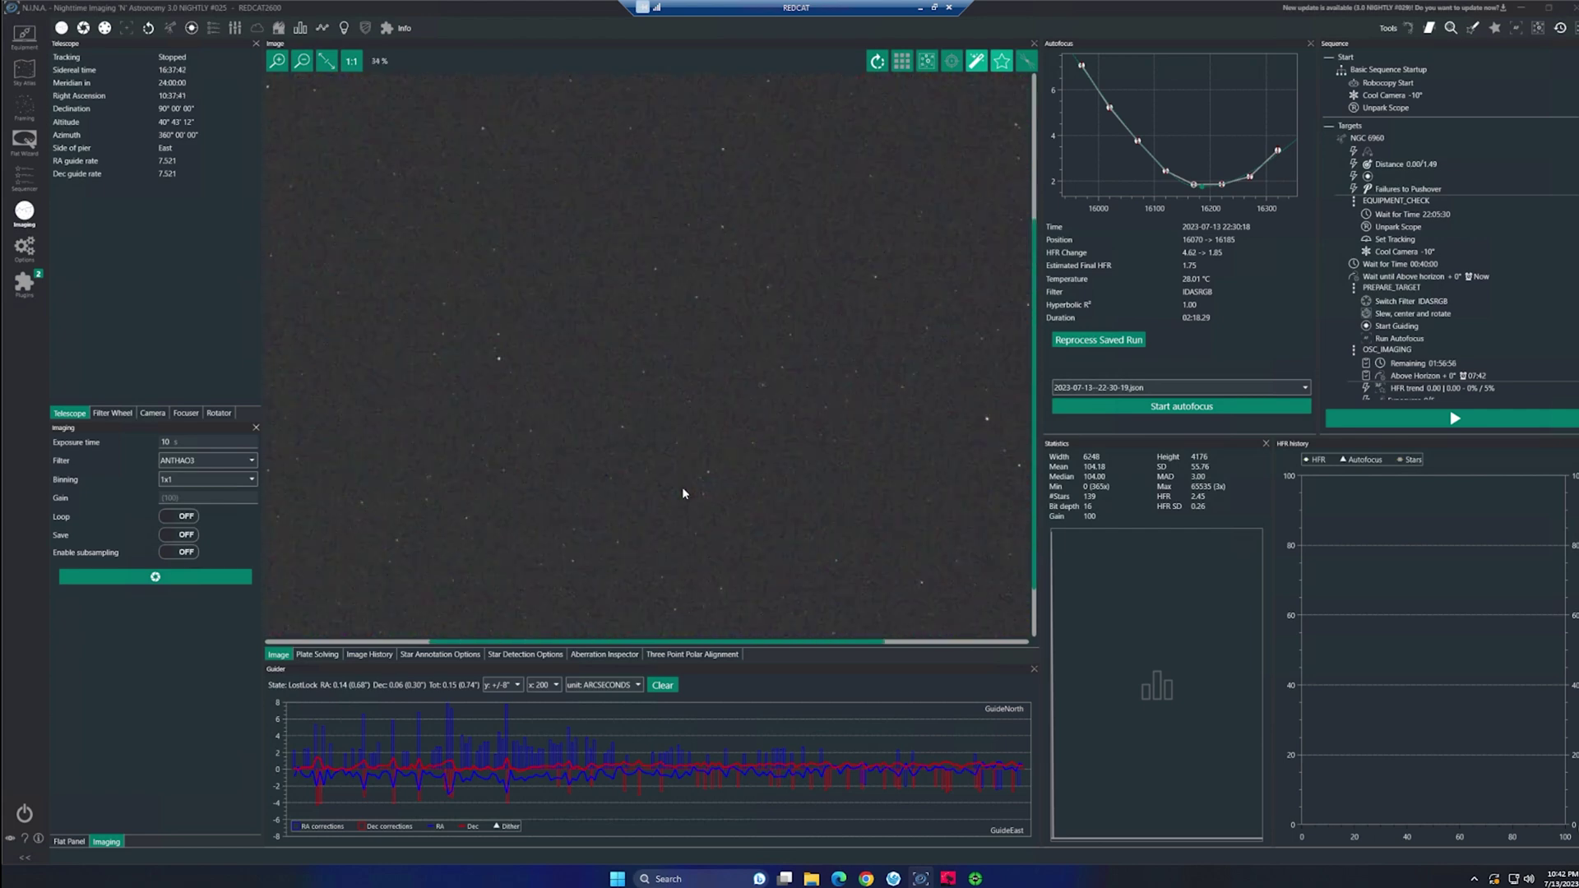
scroll(683, 492, "down", 2)
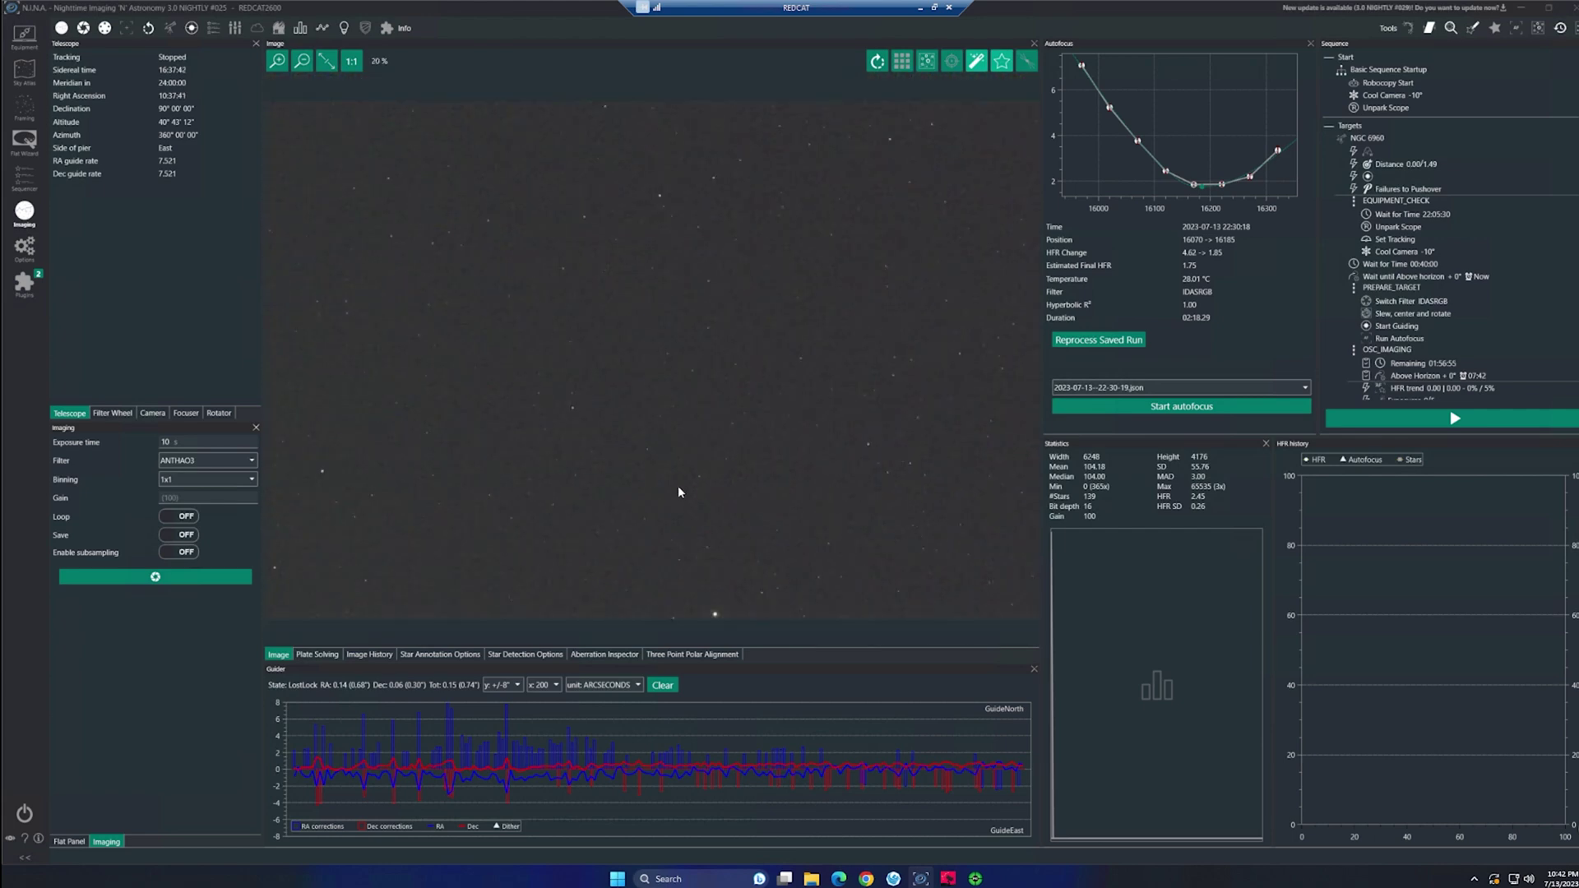
Step: Change the filter from ANTHAO3 to IDASRGB and start the NGC 6960 sequence
left_click(245, 465)
left_click(232, 485)
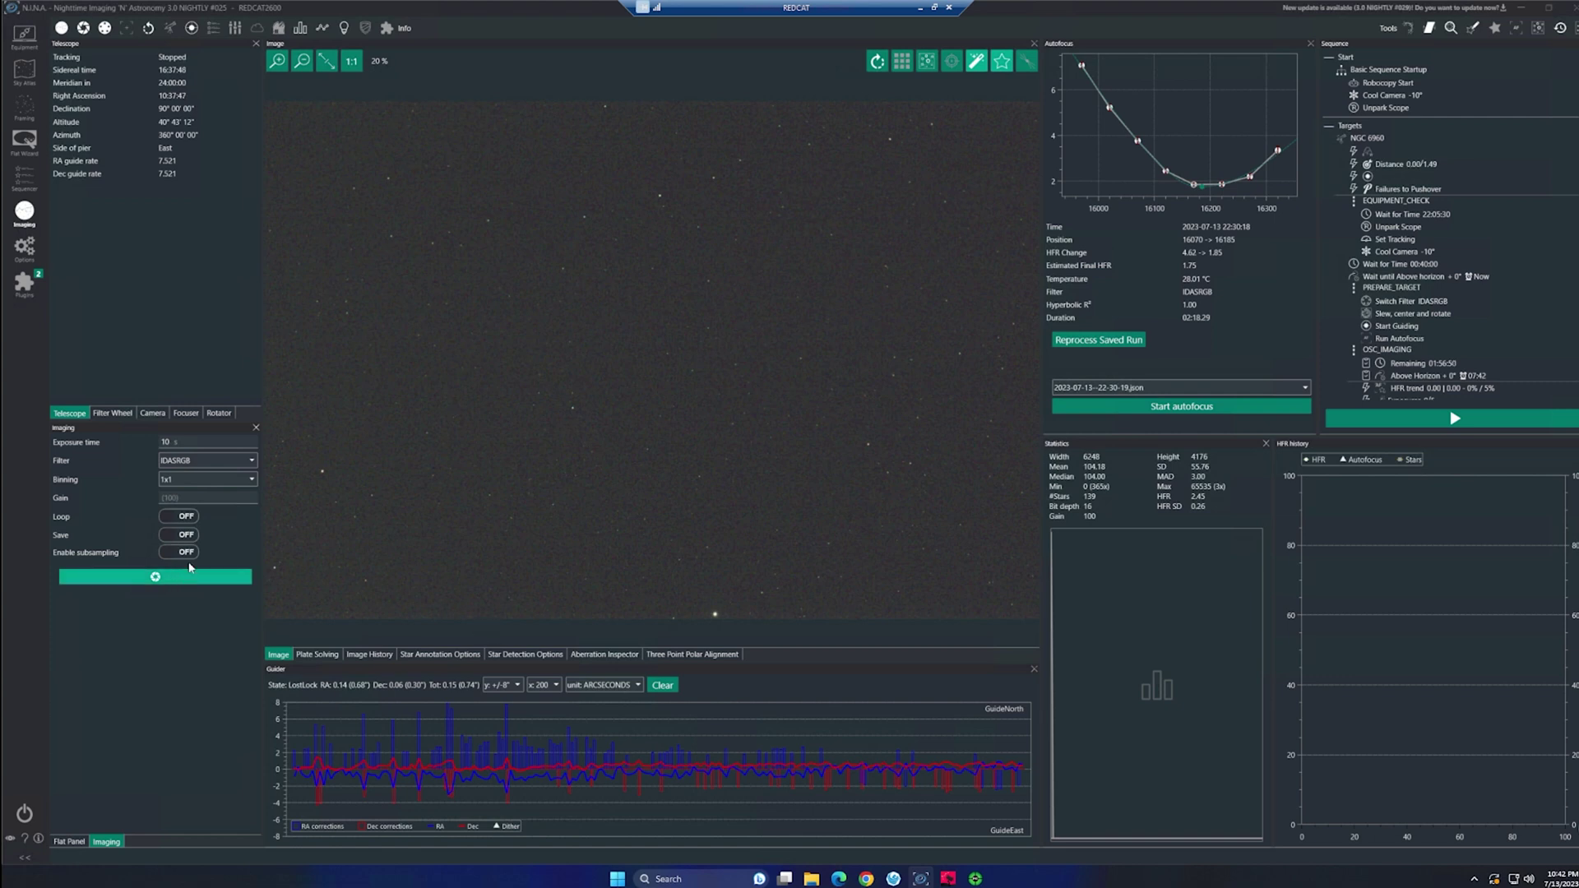
left_click(136, 429)
left_click(112, 413)
left_click(161, 73)
left_click(69, 413)
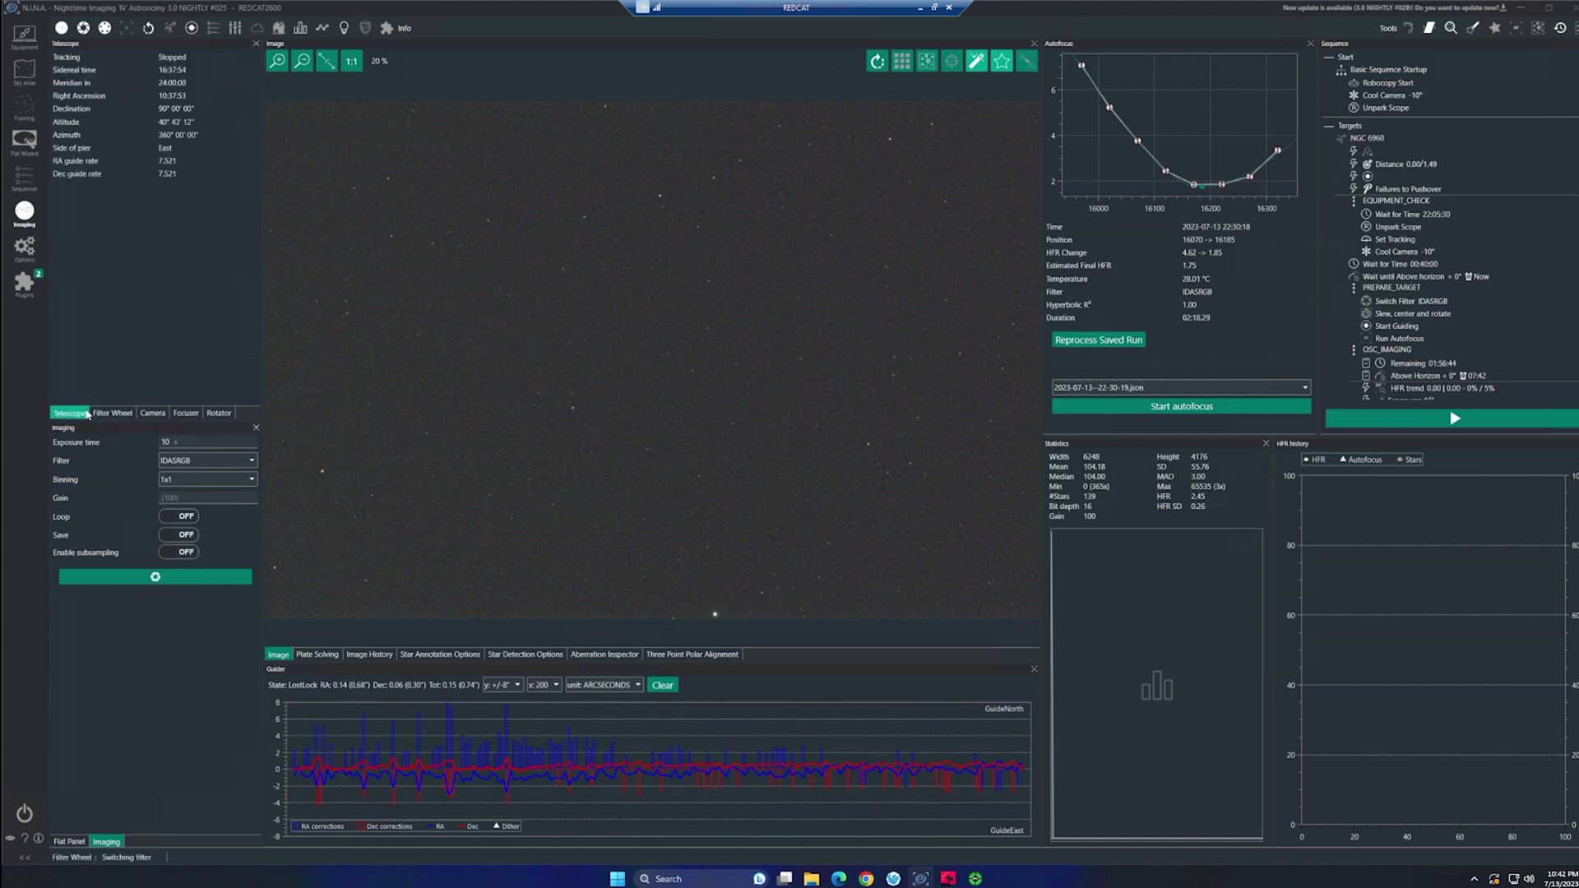
left_click(1483, 422)
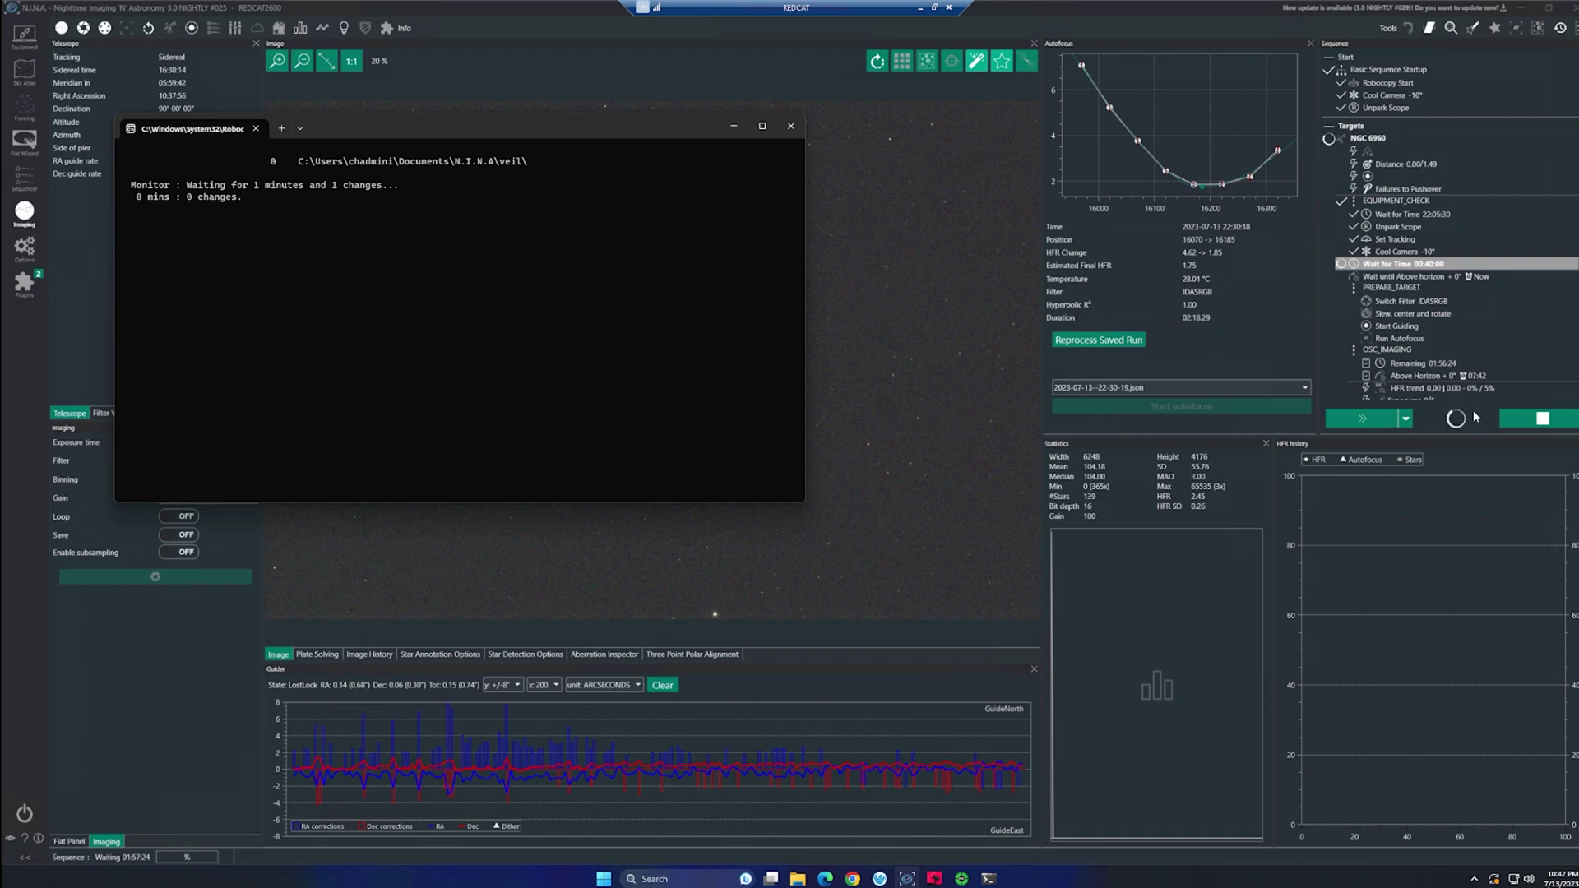
Step: Minimize the Robocopy console and the REDCAT remote desktop to return to PixInsight
left_click(734, 126)
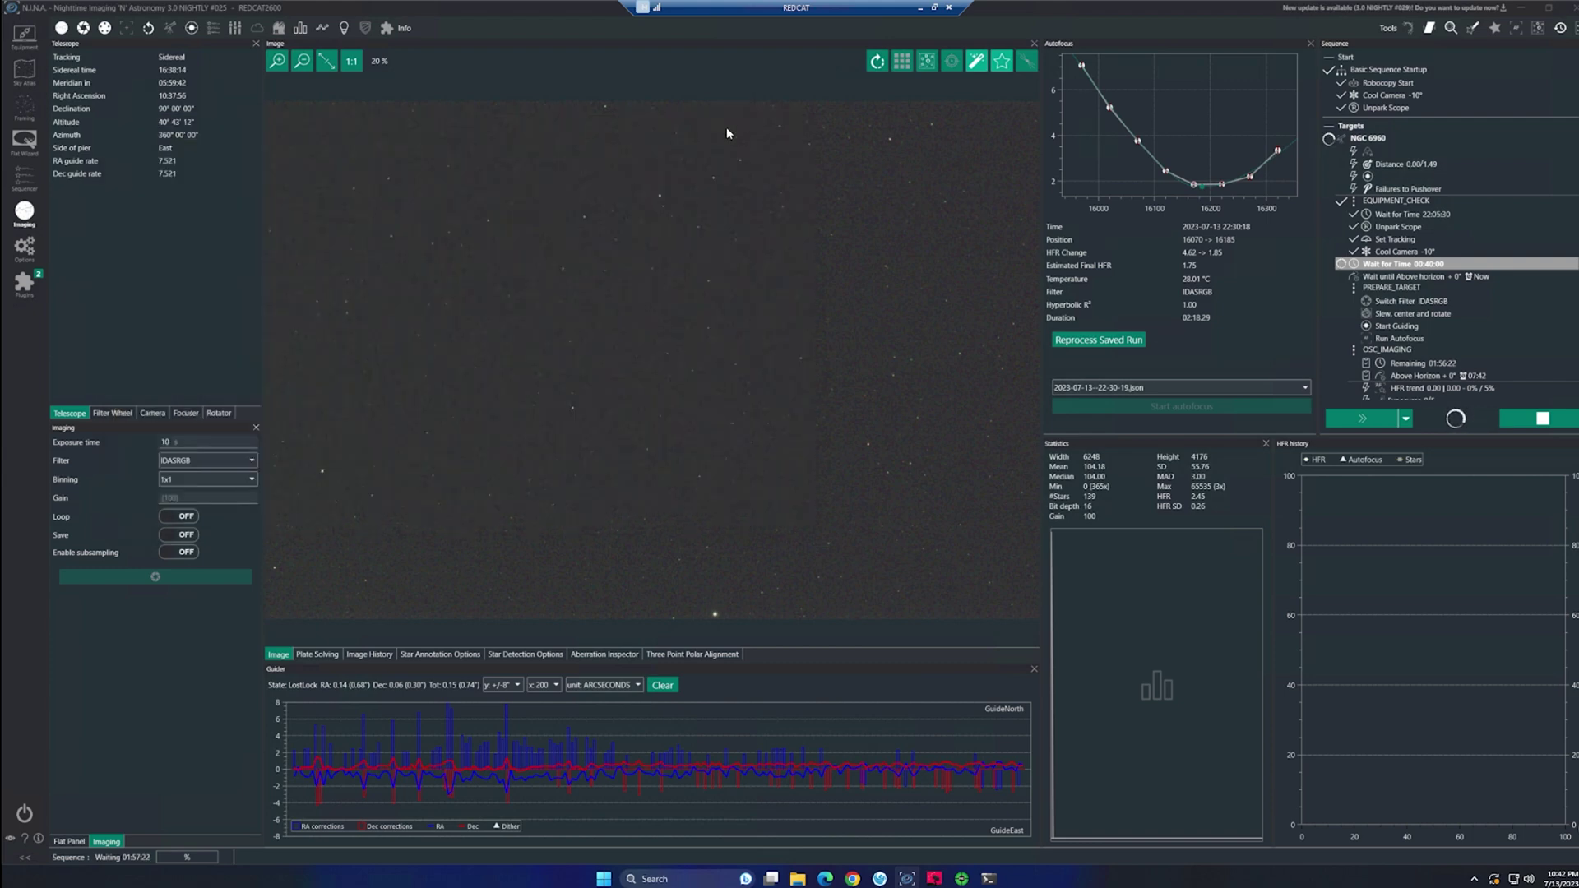
left_click(920, 7)
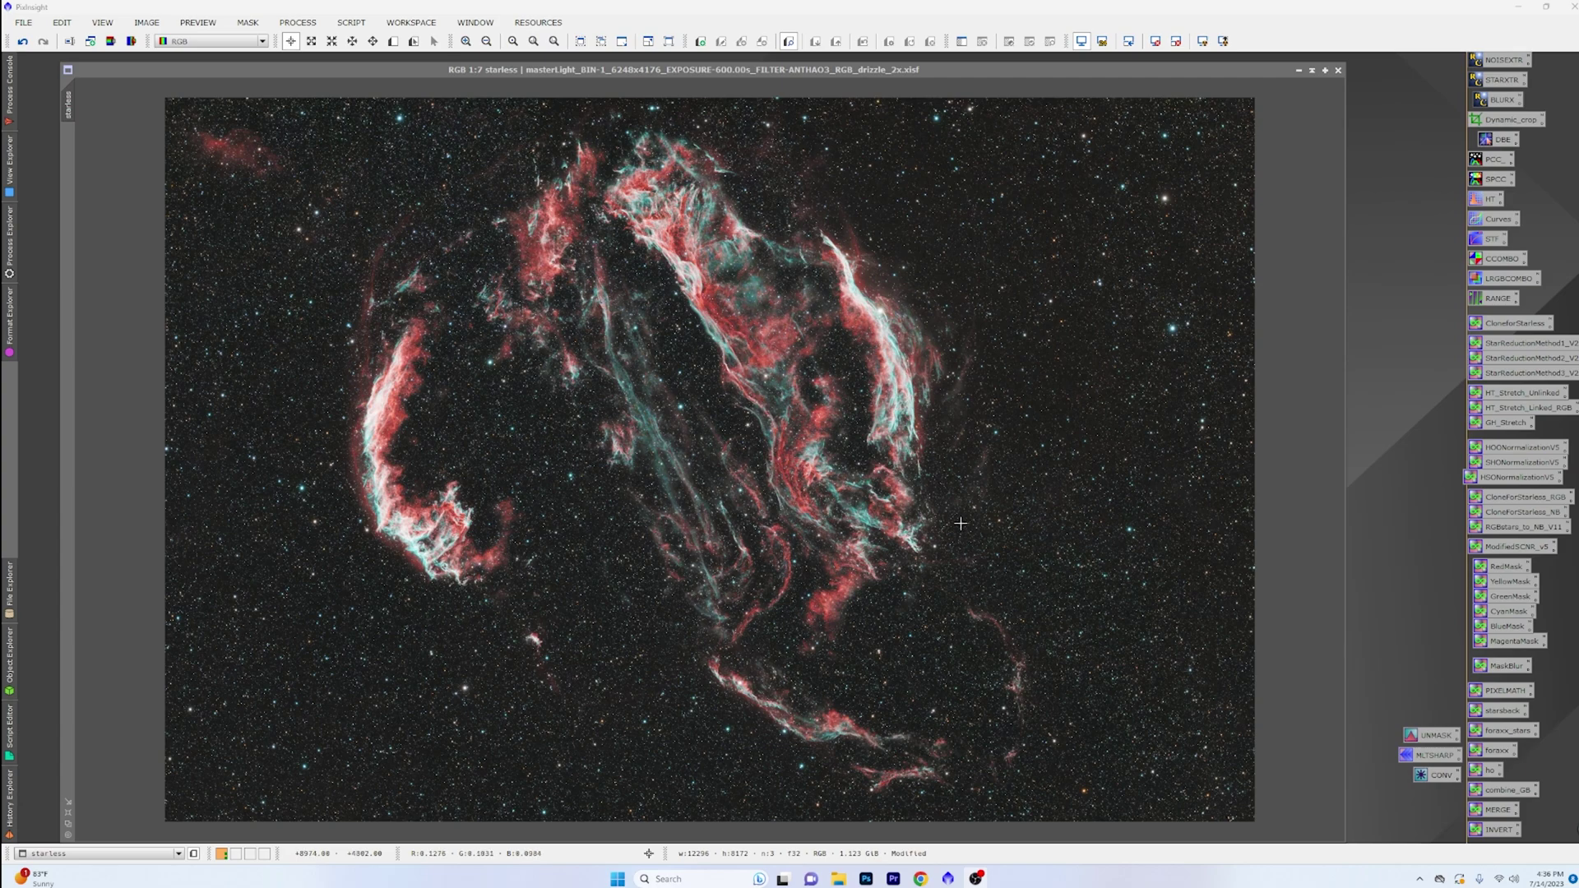
Step: Zoom the Veil masterlight to 6:1, pan across the star field, then back to 1:2
scroll(961, 523, "up", 7)
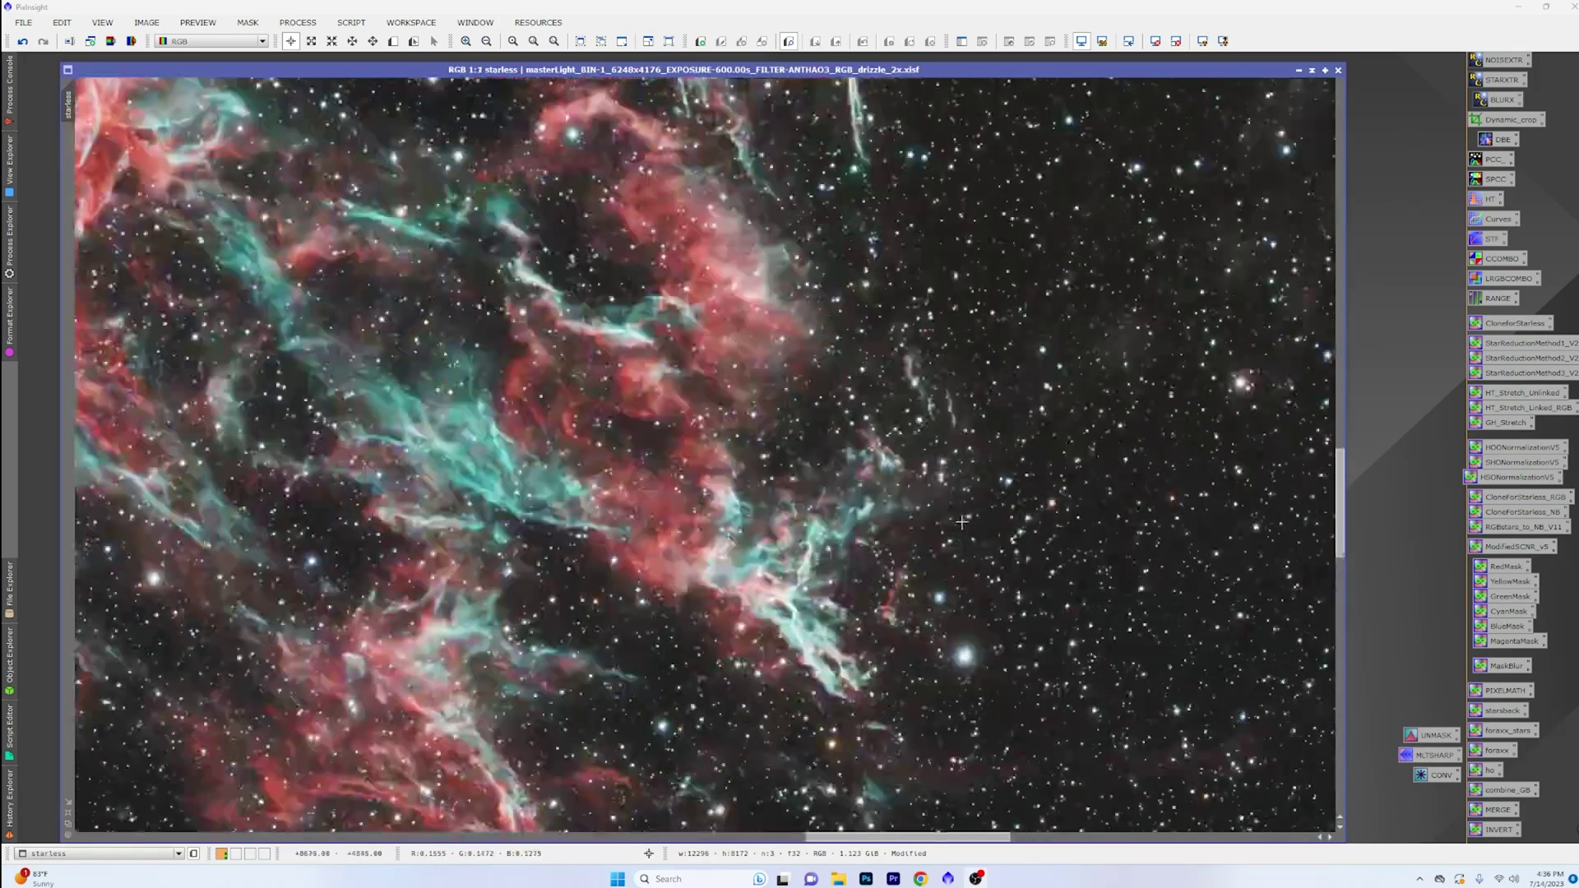
scroll(963, 521, "down", 1)
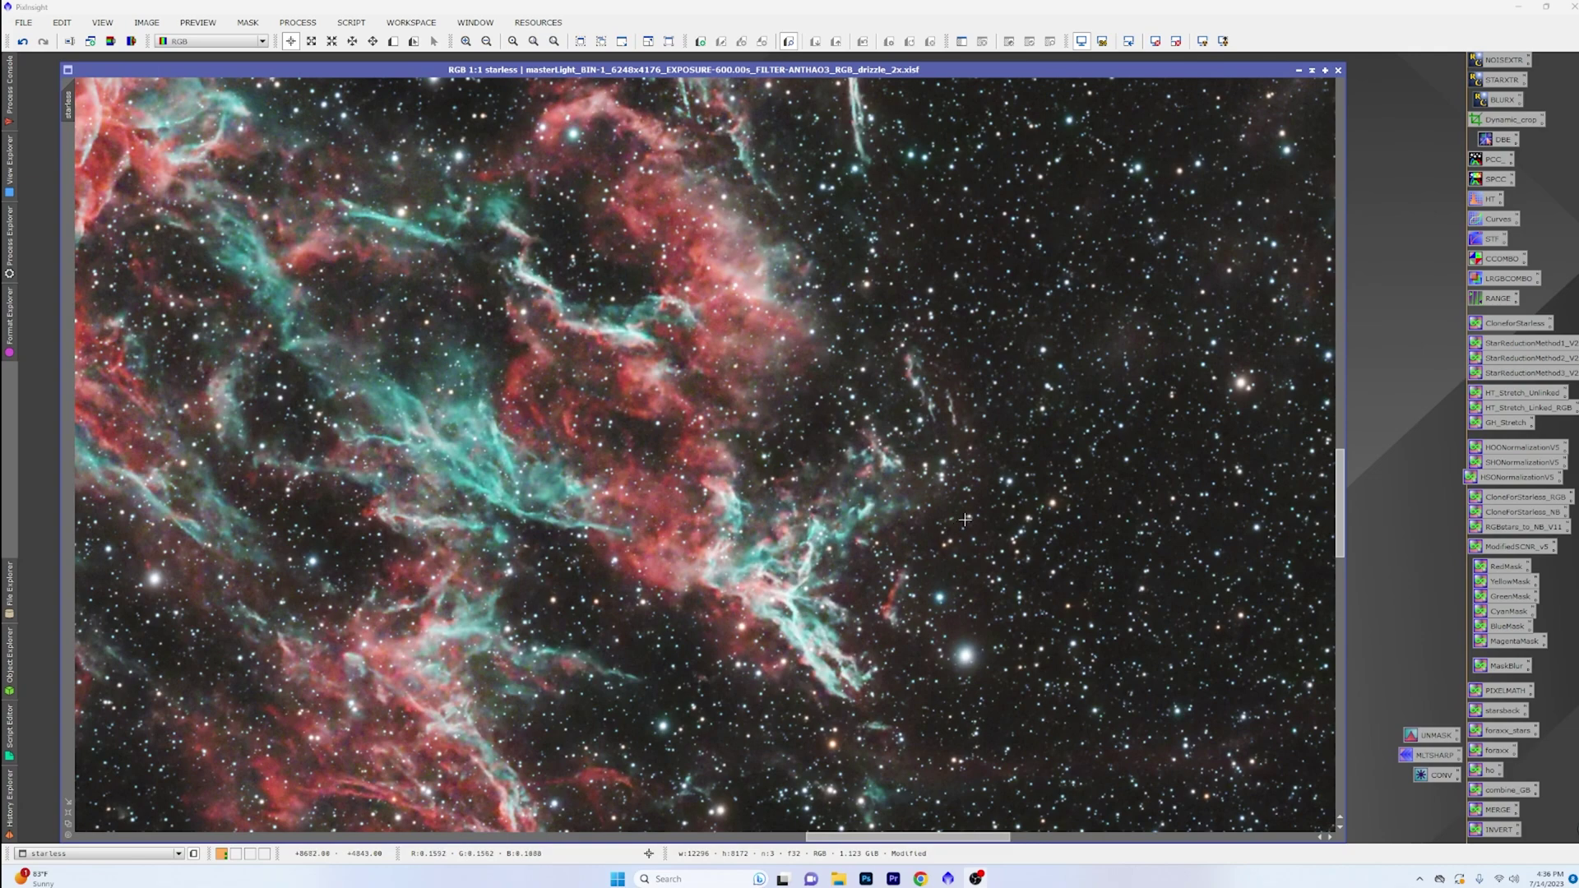
scroll(964, 517, "up", 3)
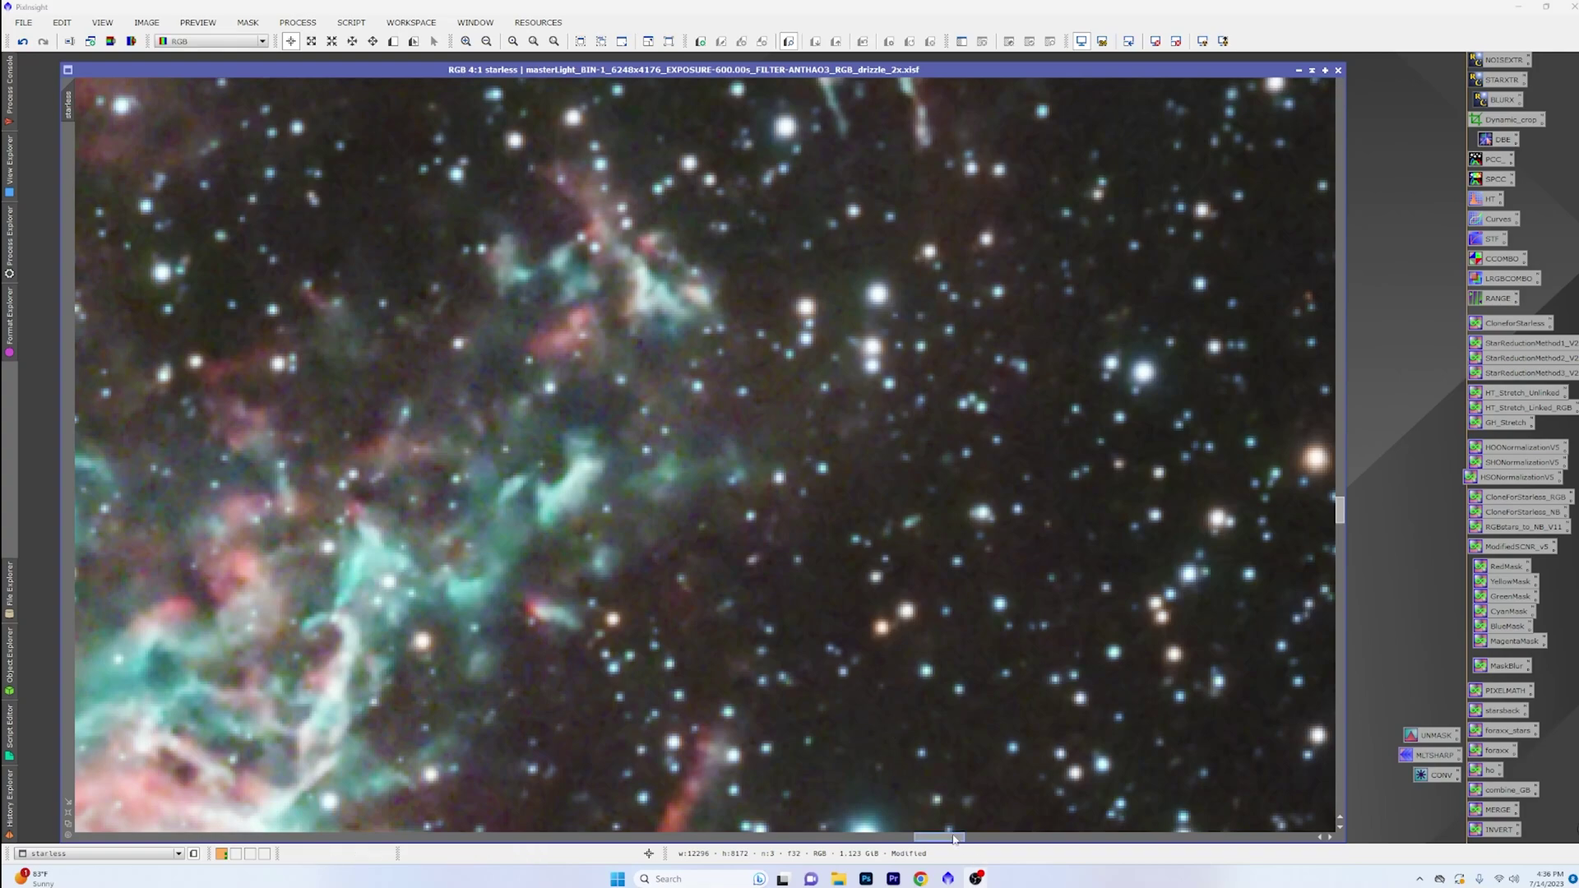
left_click_drag(961, 837, 1096, 808)
scroll(872, 655, "up", 2)
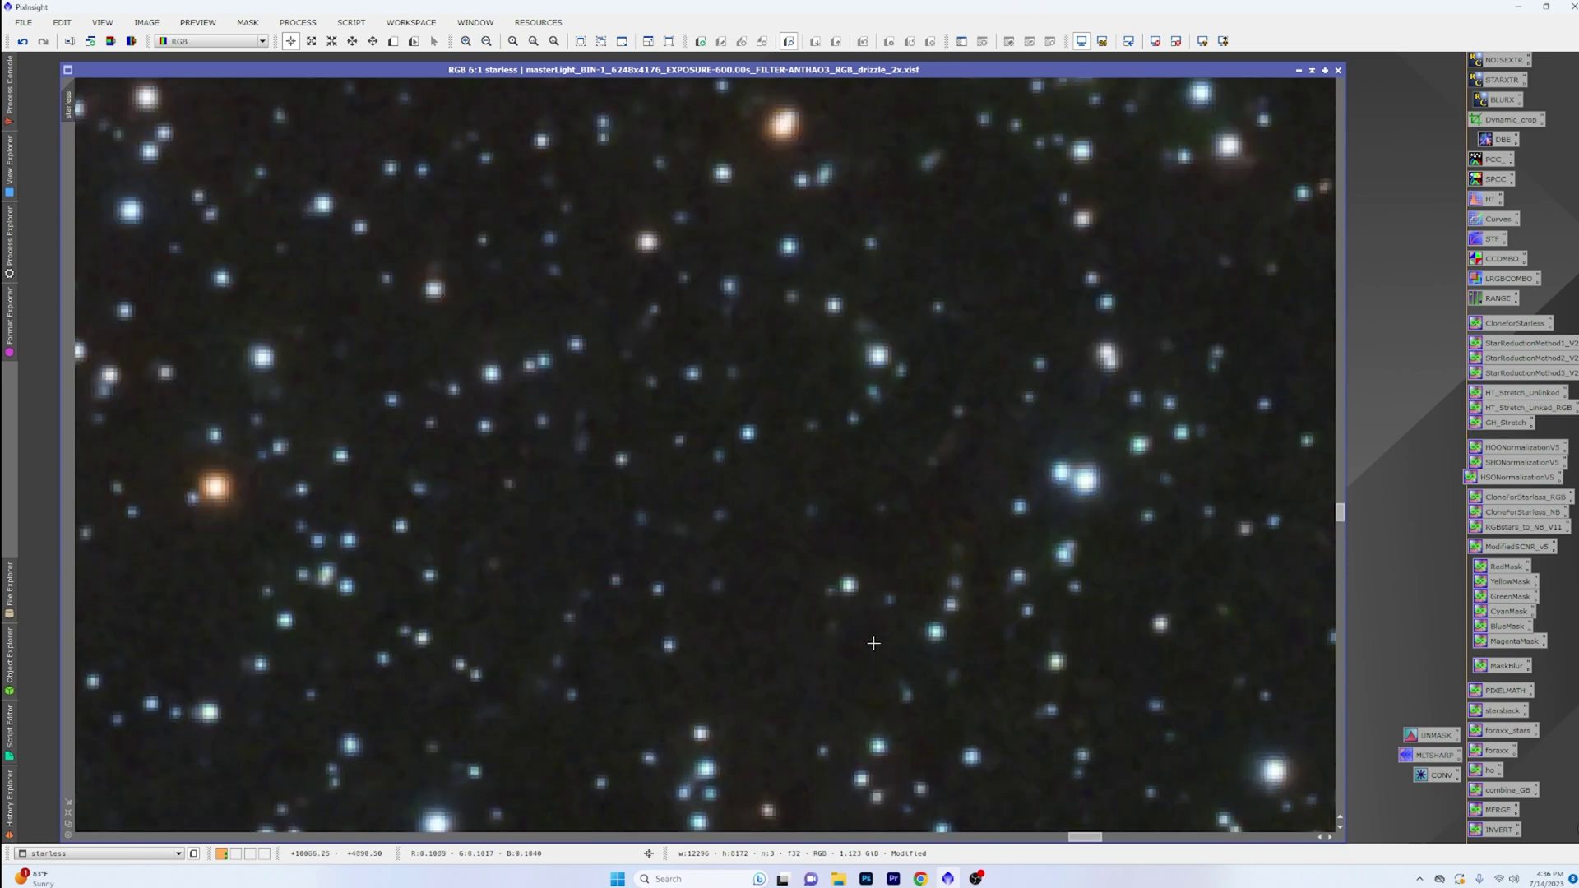
scroll(891, 667, "down", 1)
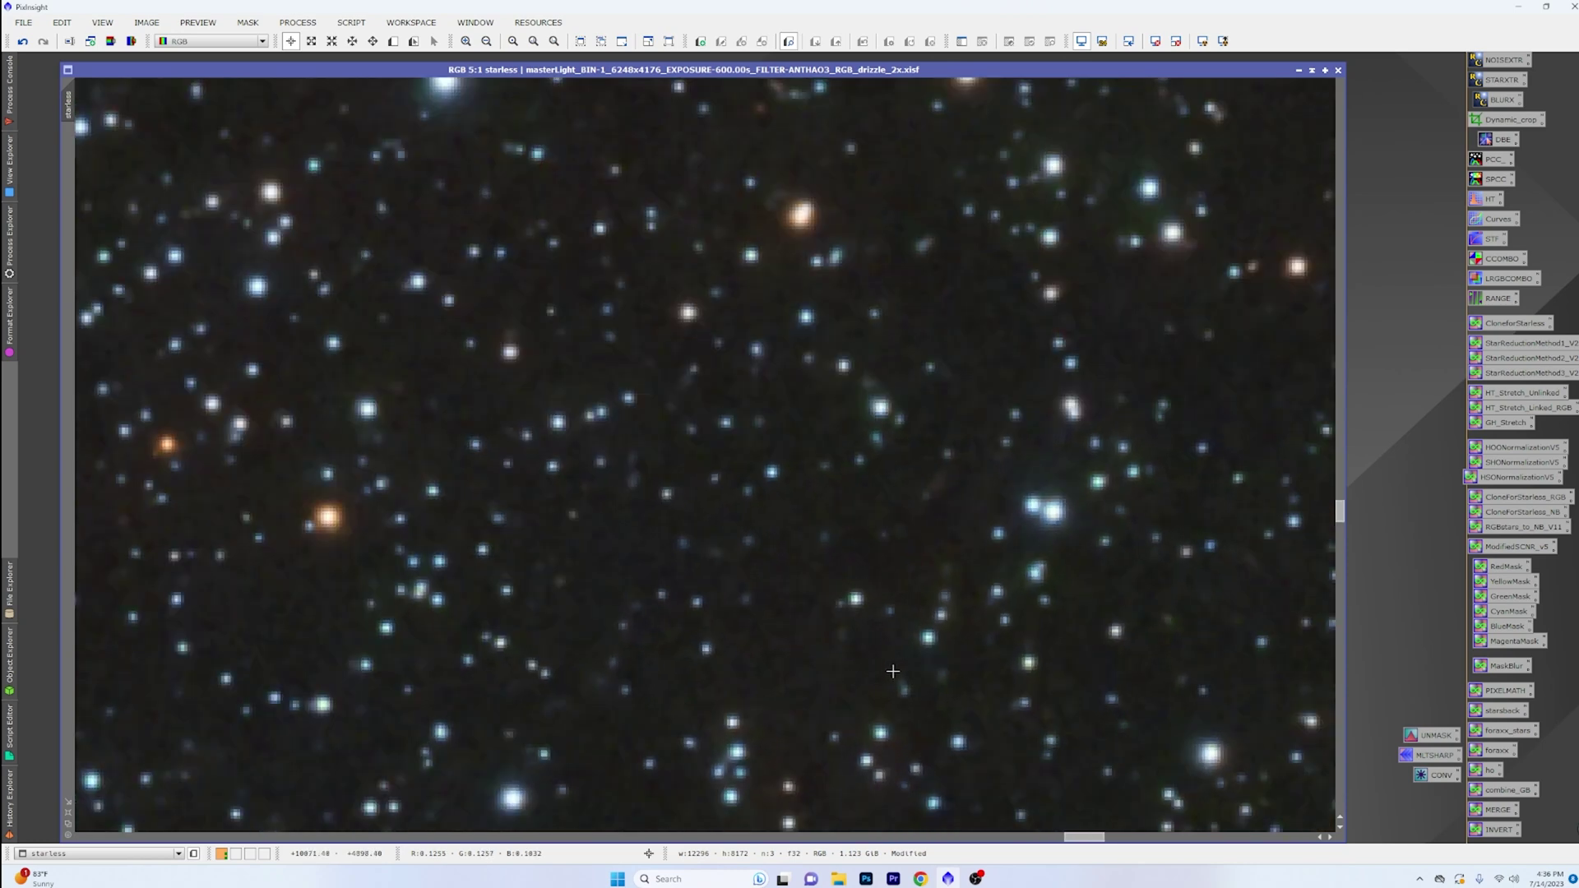
scroll(893, 670, "down", 1)
scroll(896, 667, "down", 4)
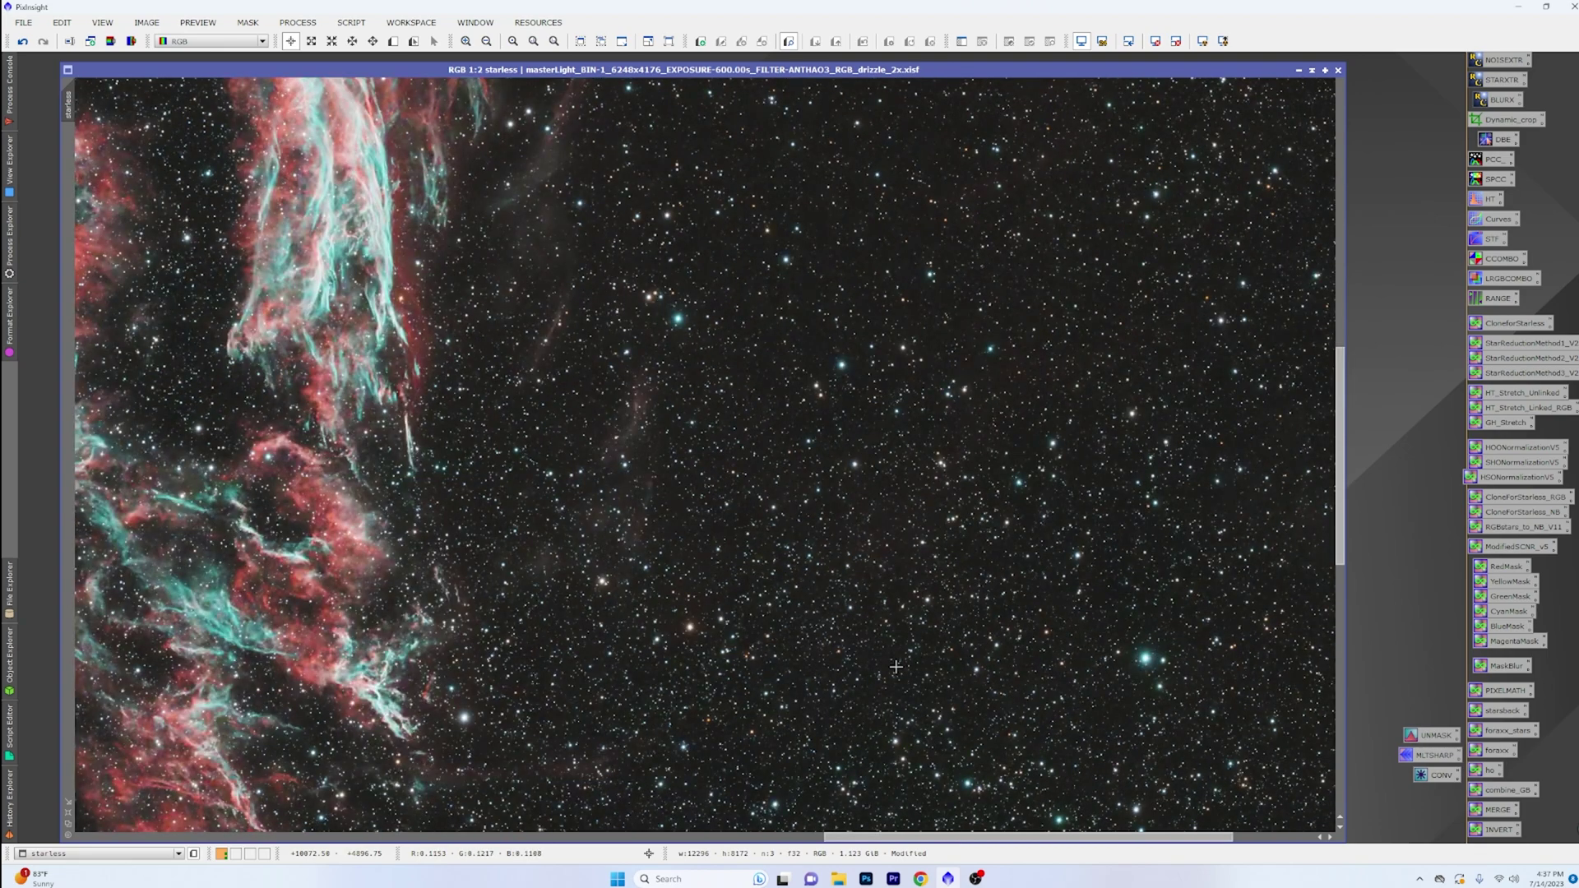
Step: Pan the 1:2 Veil masterlight across its red and teal filaments to the curled arc
scroll(895, 667, "down", 1)
left_click_drag(992, 839, 923, 829)
scroll(897, 628, "up", 2)
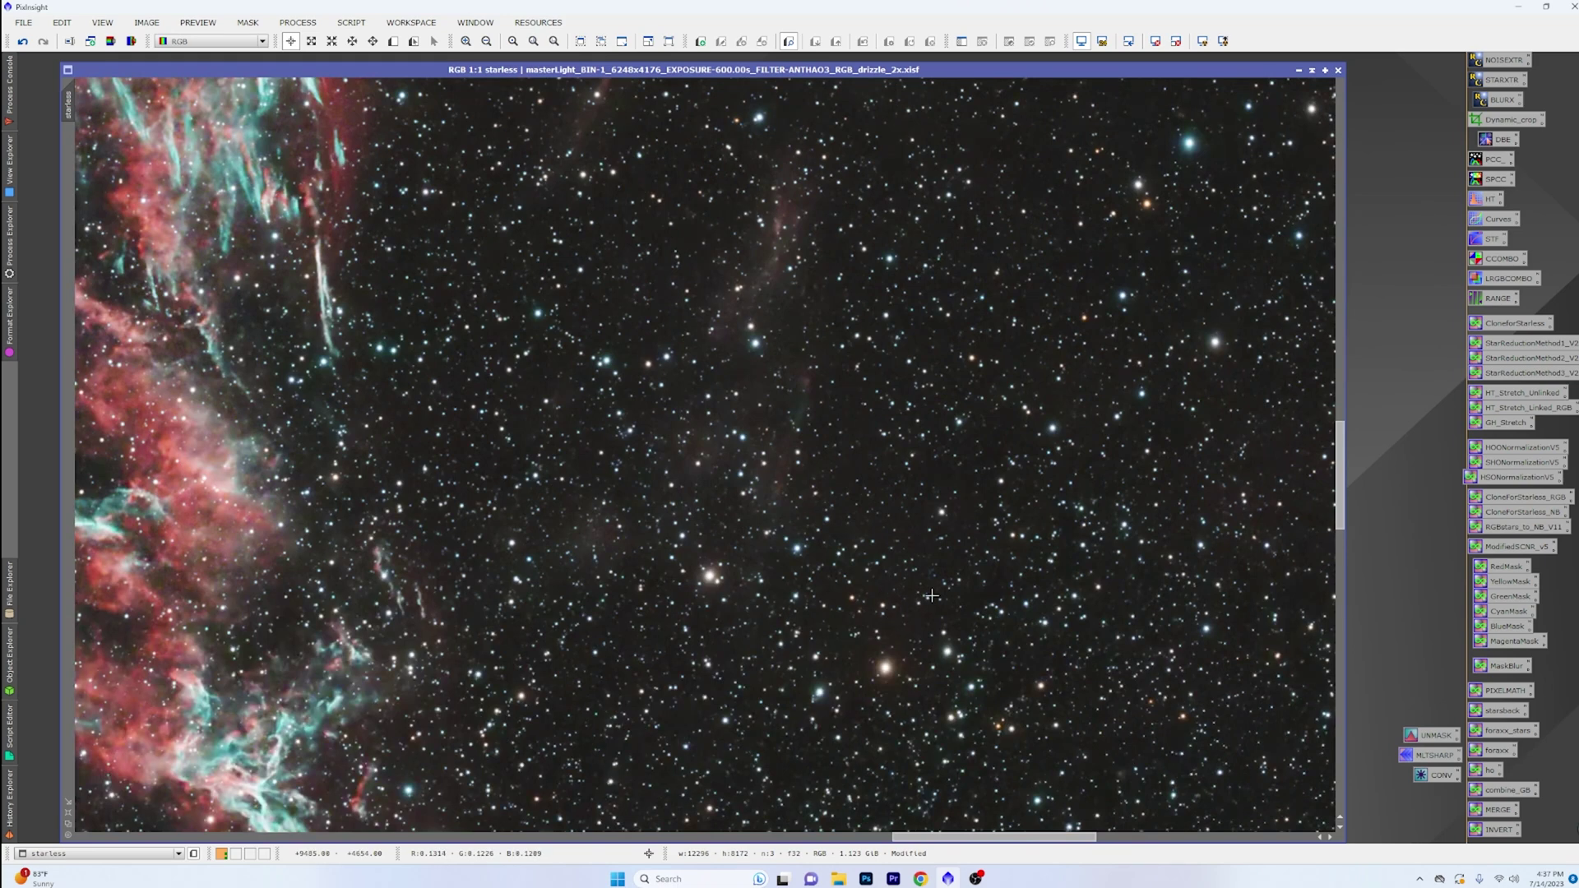
scroll(933, 601, "down", 1)
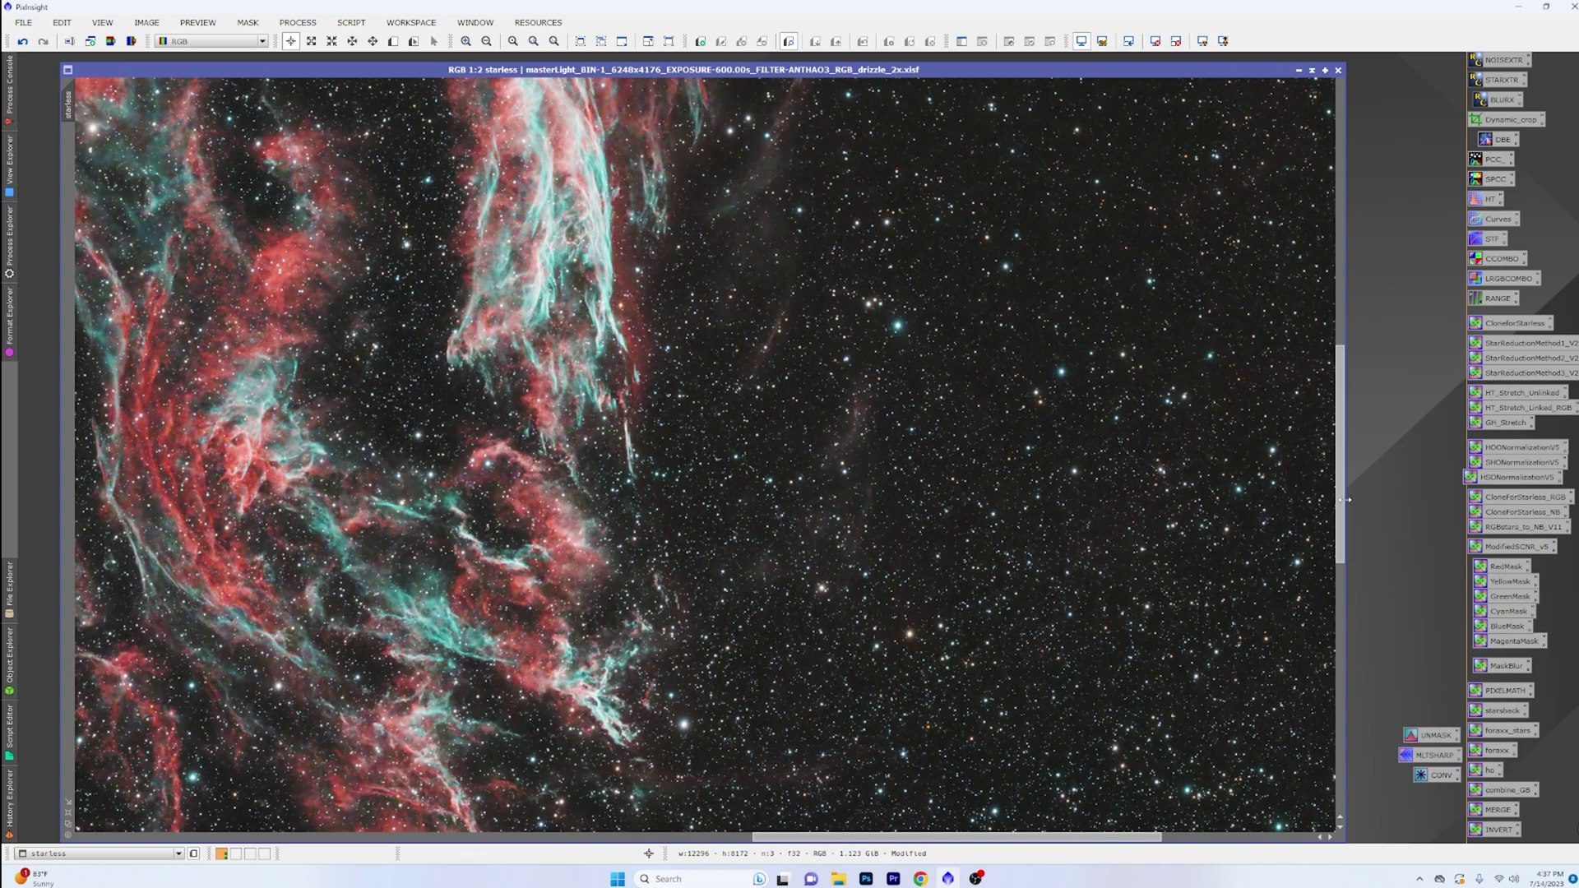
left_click_drag(1341, 524, 1326, 343)
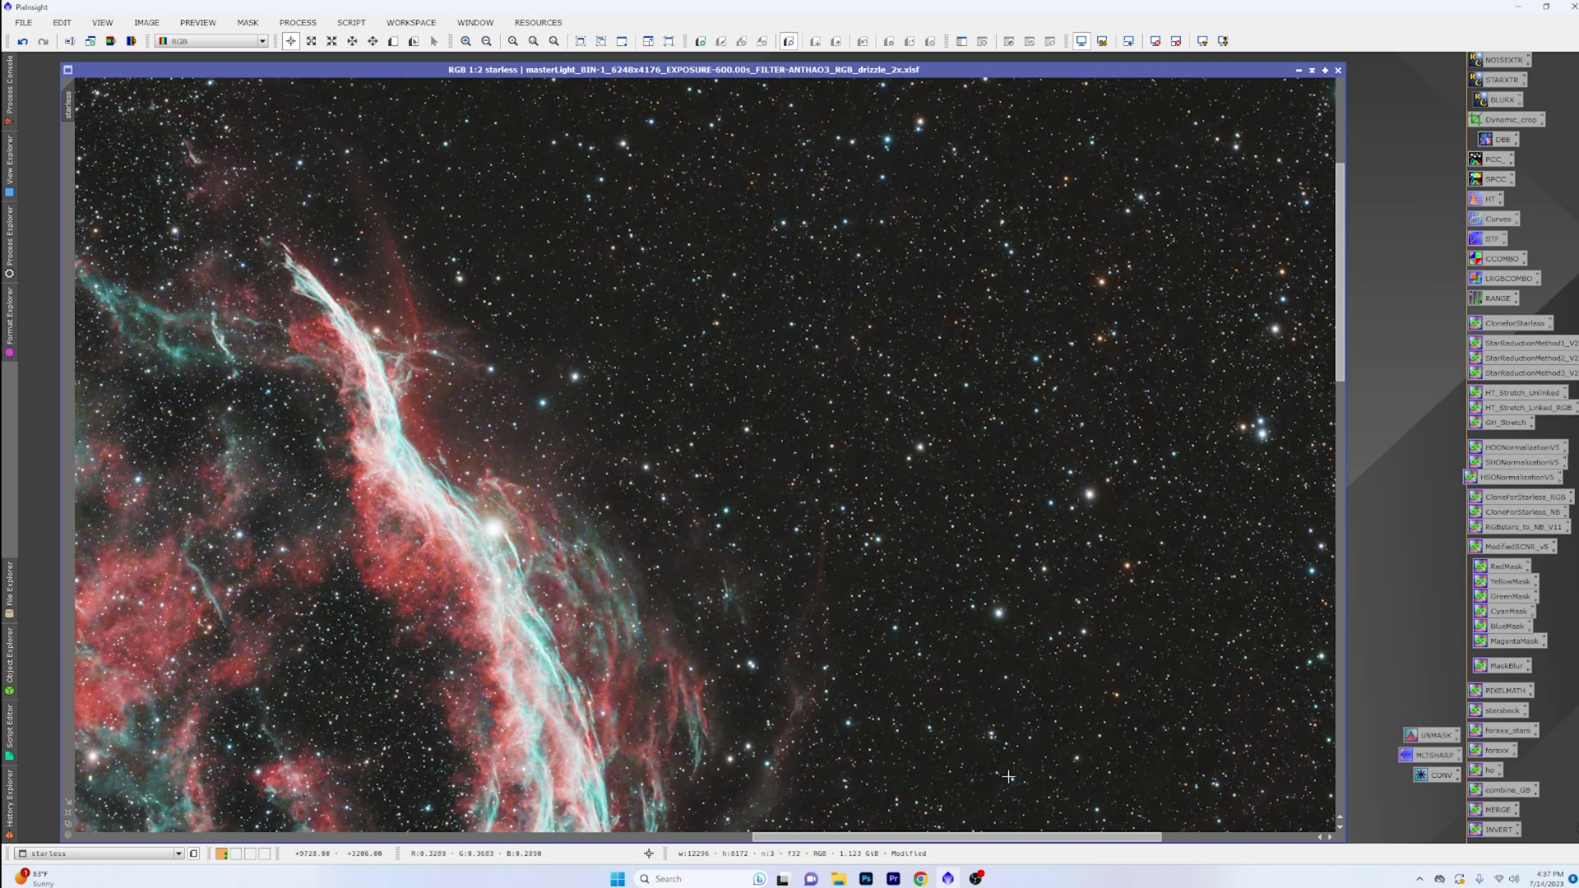
left_click_drag(1010, 837, 310, 820)
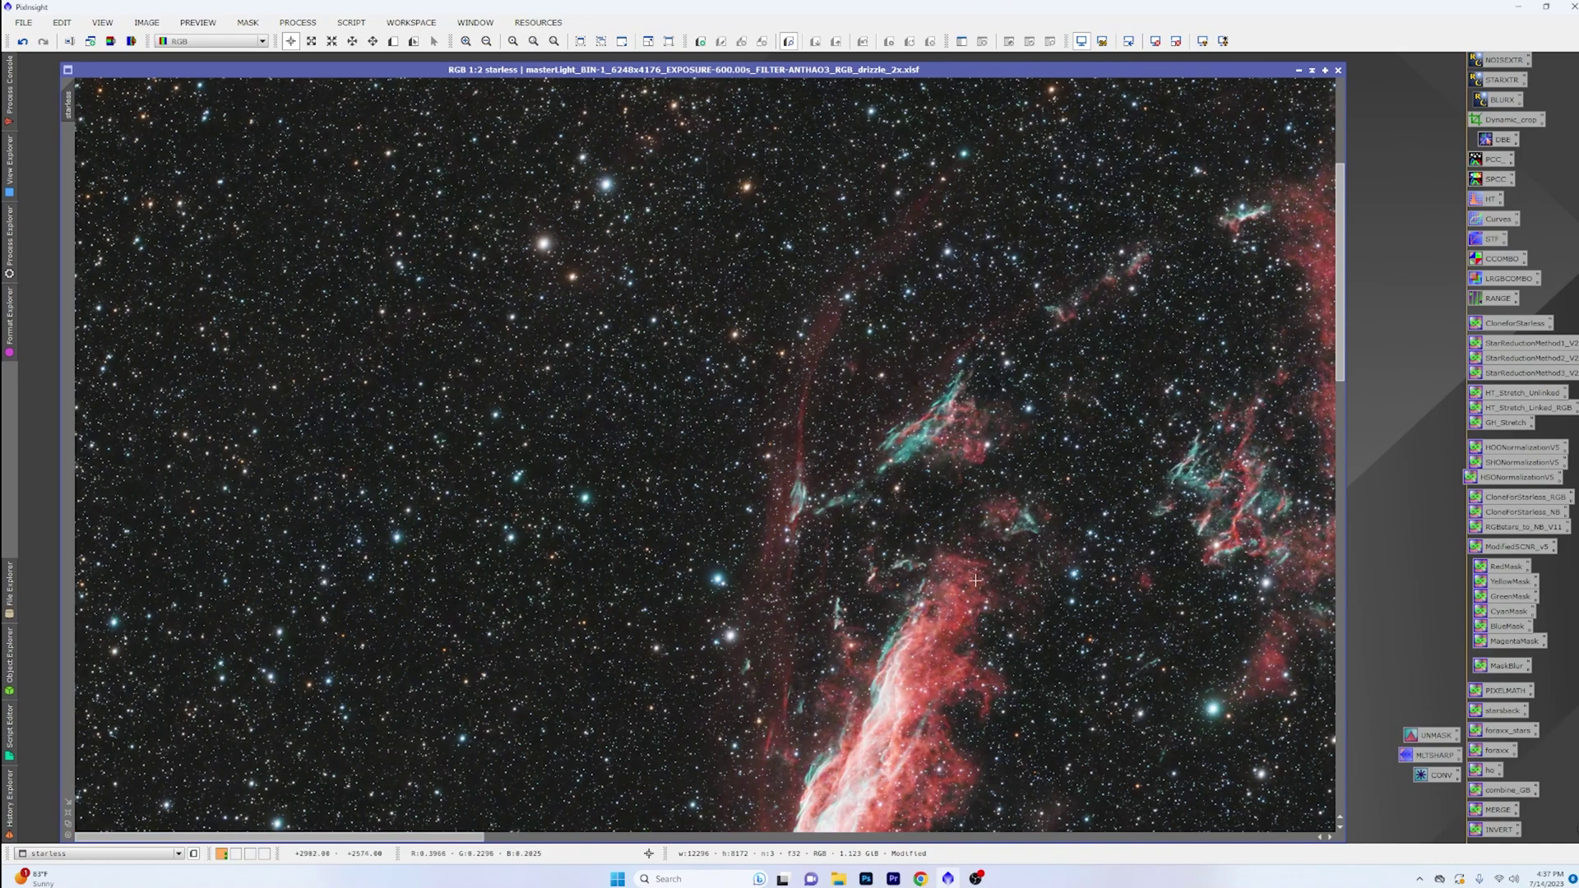
left_click_drag(1330, 348, 1324, 598)
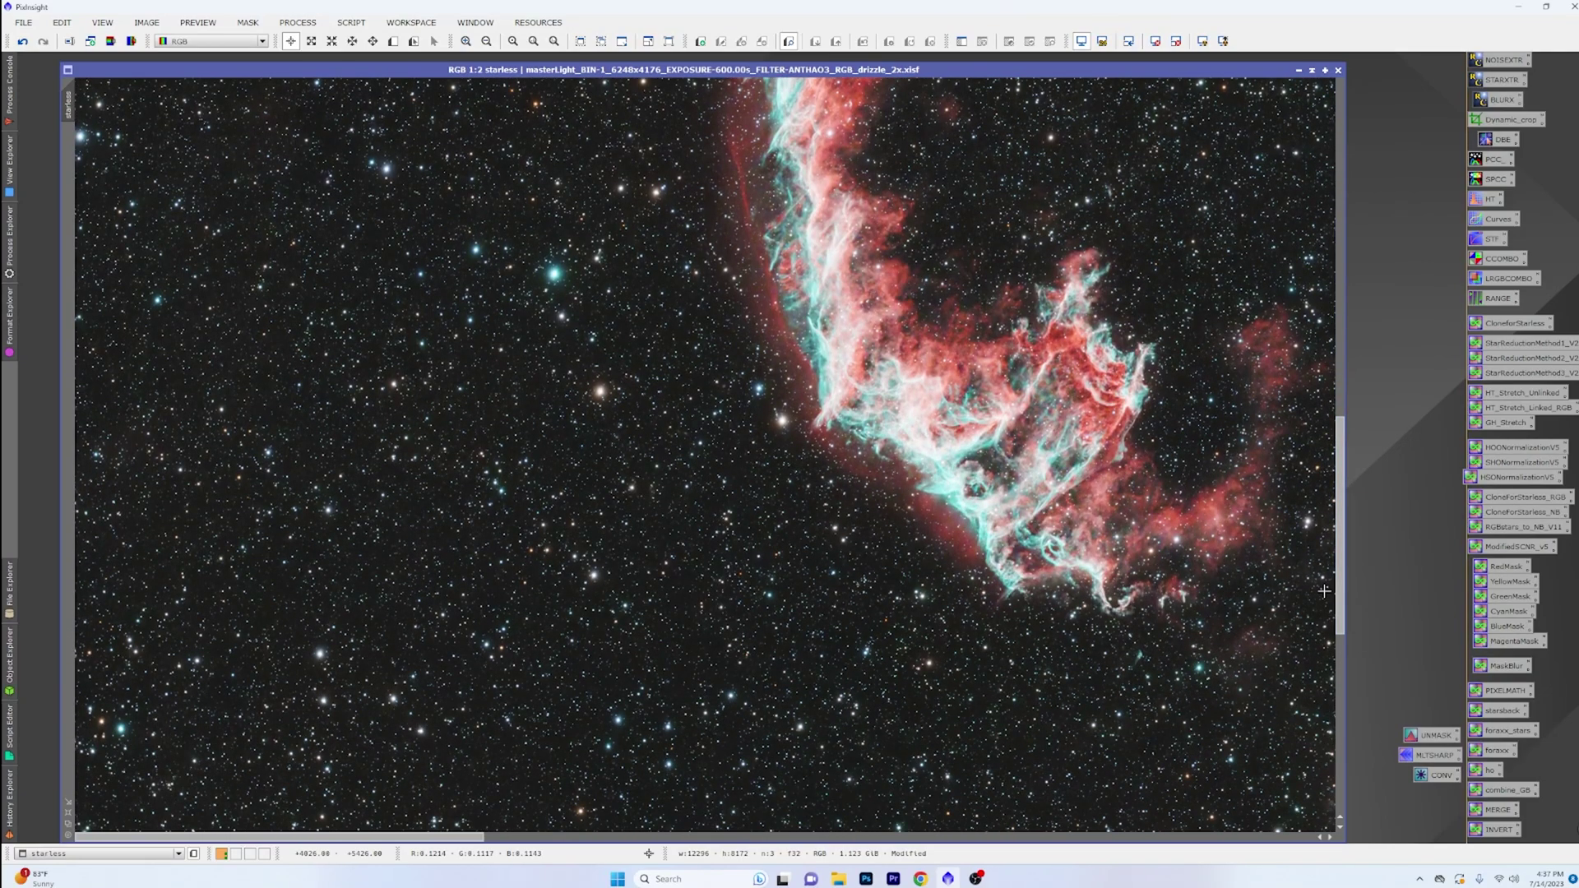
Step: Read the pixel values along the bright Veil filament with the readout
left_click(922, 405)
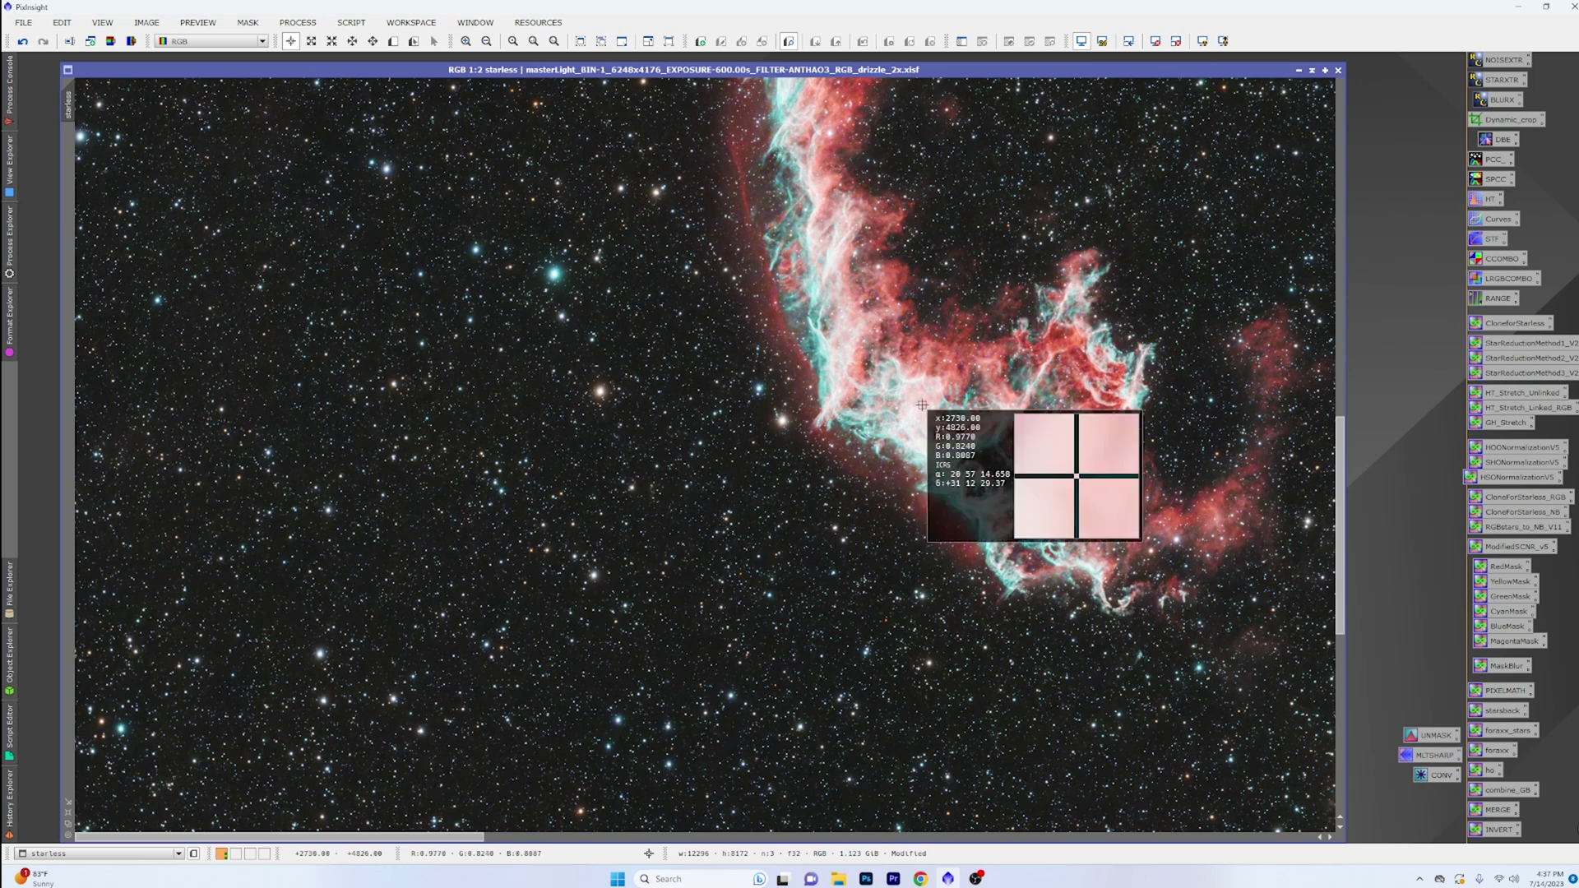
left_click_drag(922, 405, 919, 408)
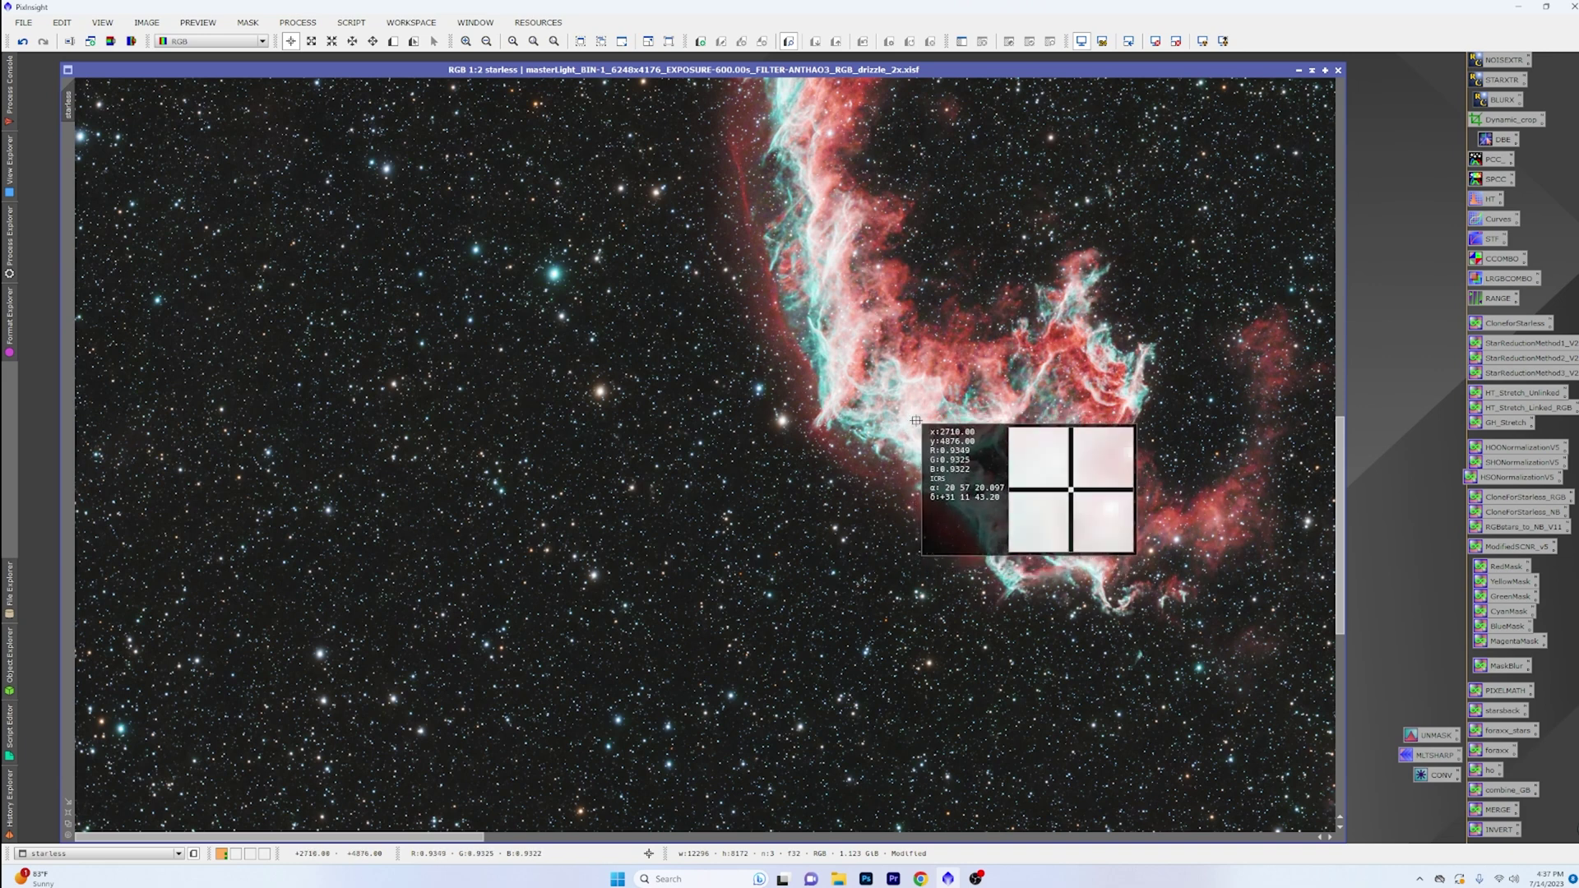
left_click_drag(917, 427, 927, 428)
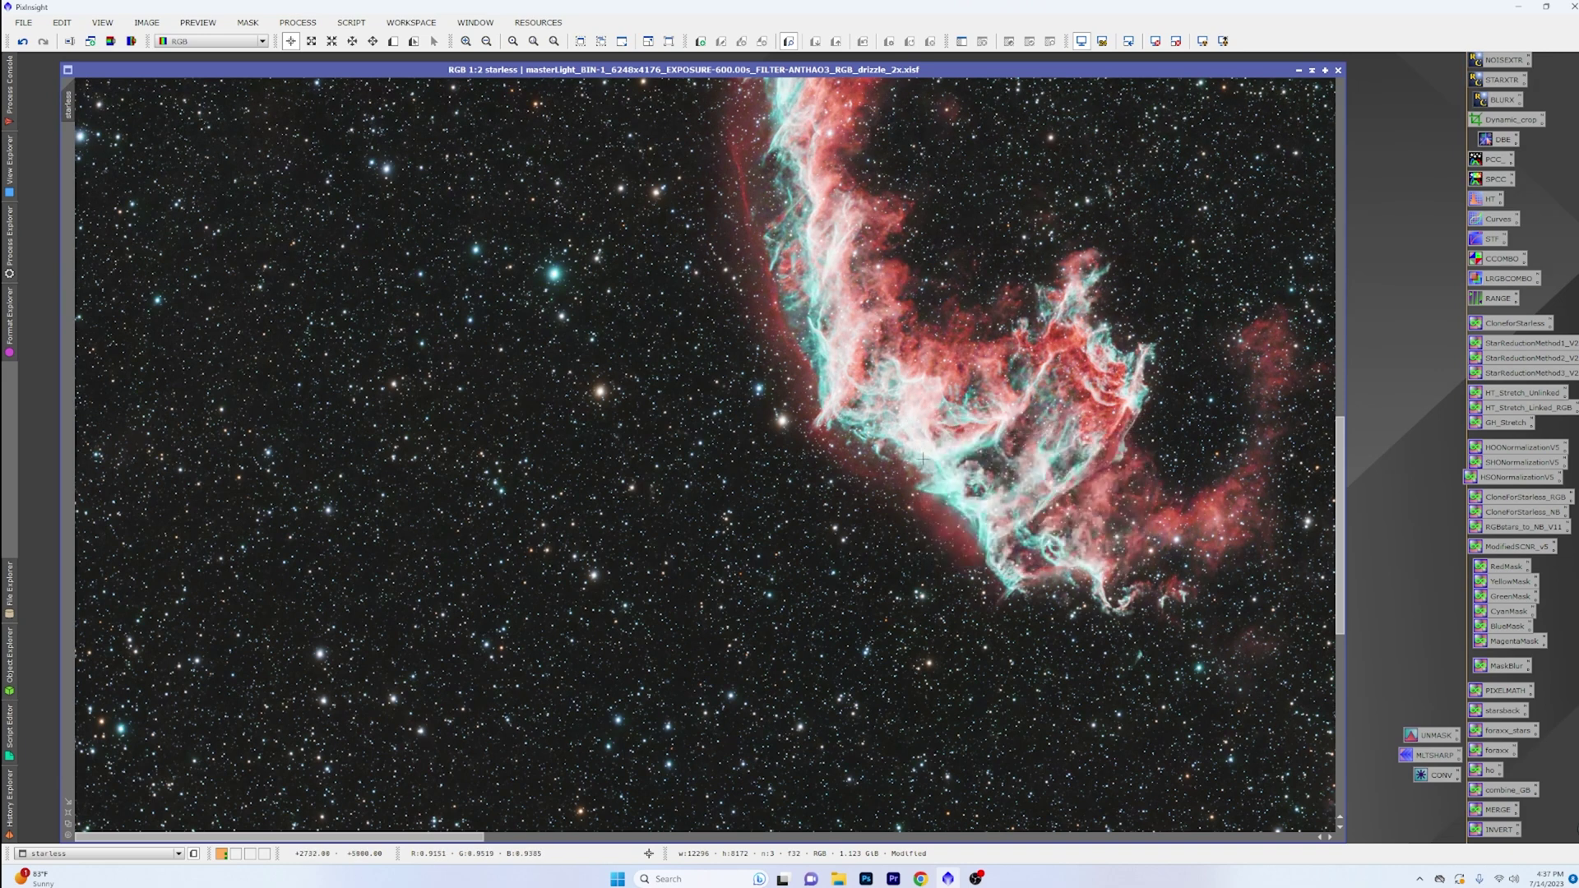
Step: Zoom out to 1:7 so the whole drizzled Veil Nebula image fits the view
scroll(922, 459, "down", 4)
scroll(923, 458, "down", 2)
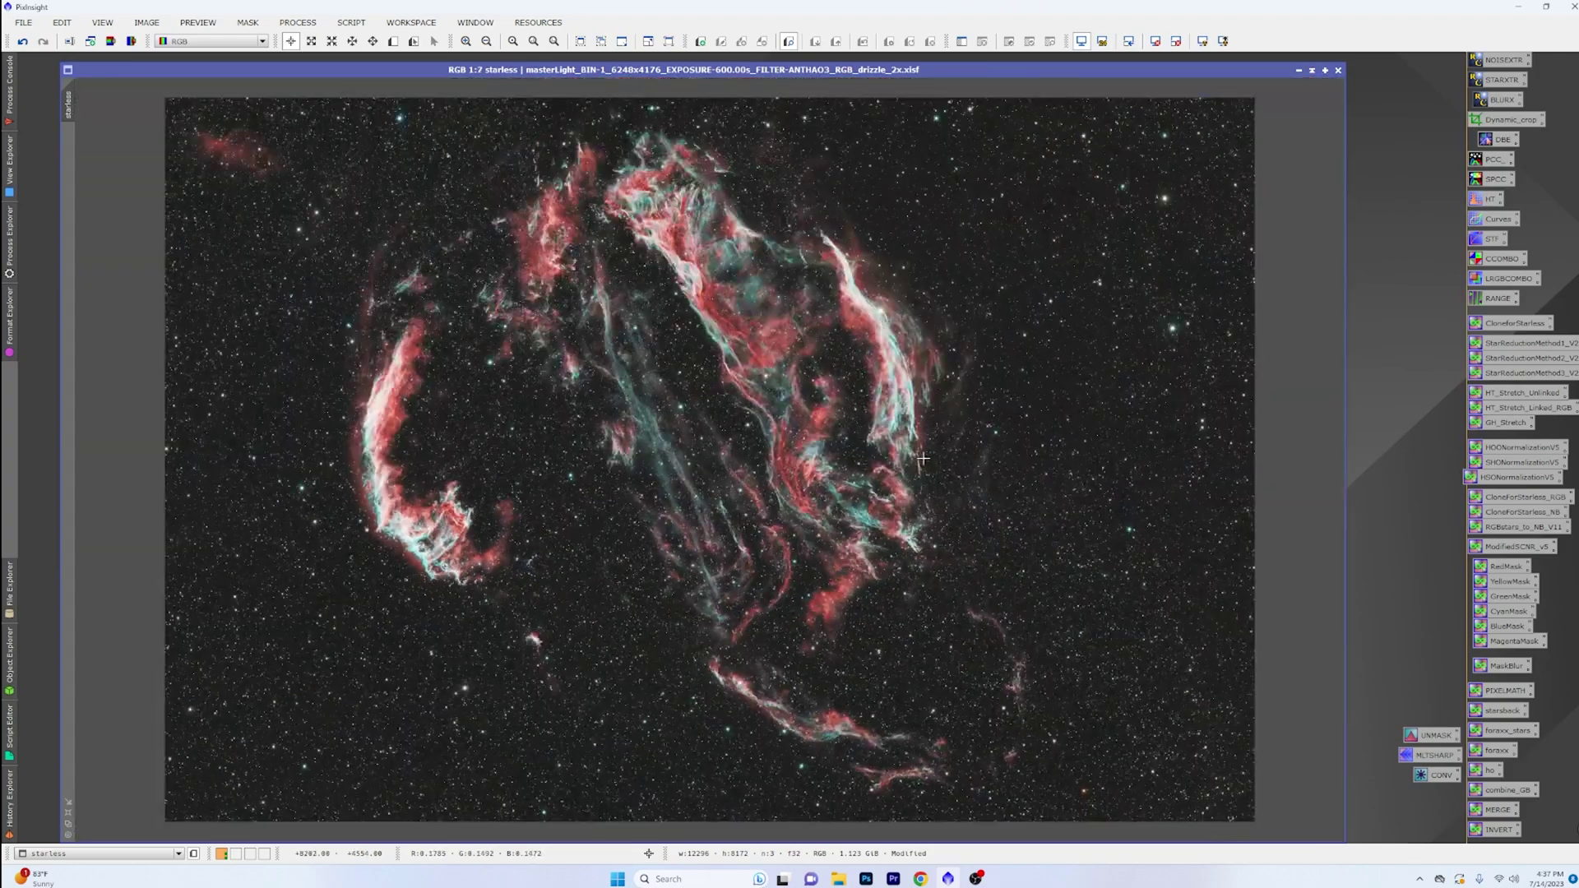
scroll(923, 458, "up", 1)
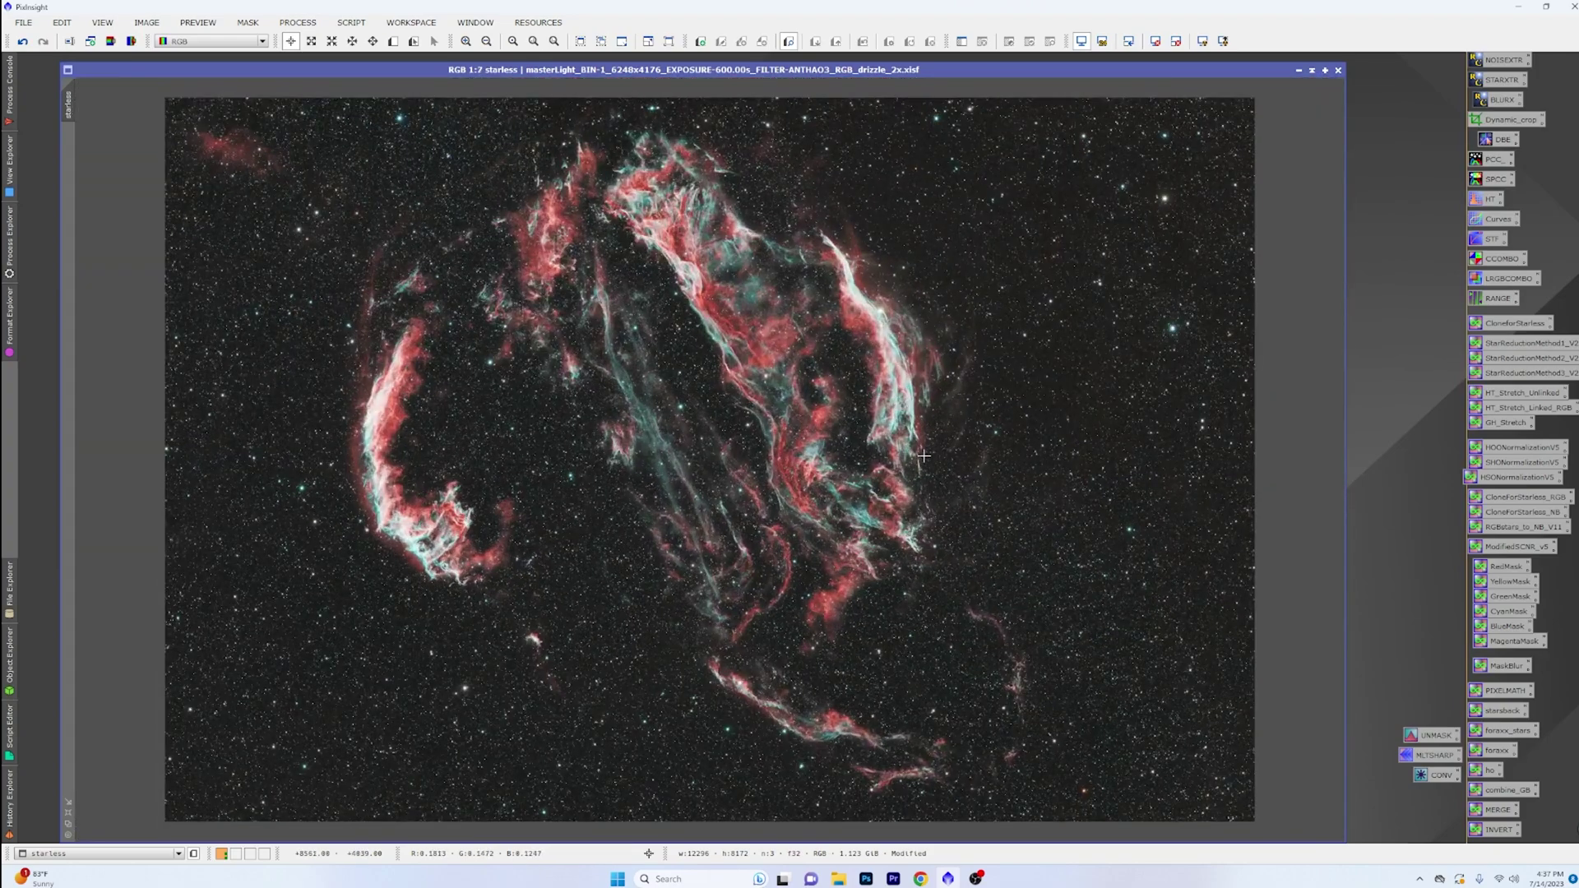